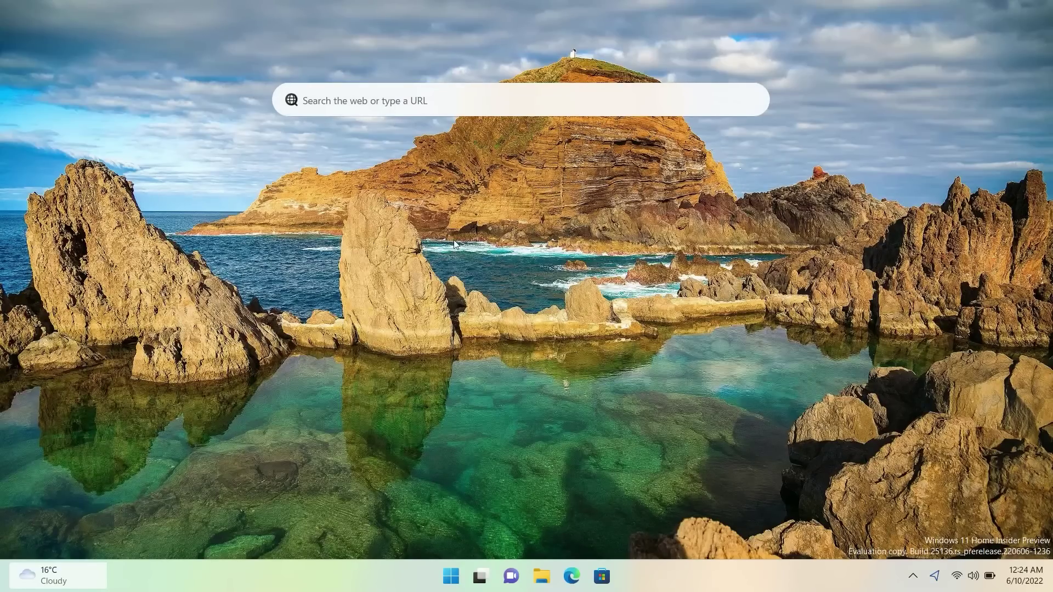
Search 'windows central' from the desktop search box to open Bing results in Edge.
click(436, 92)
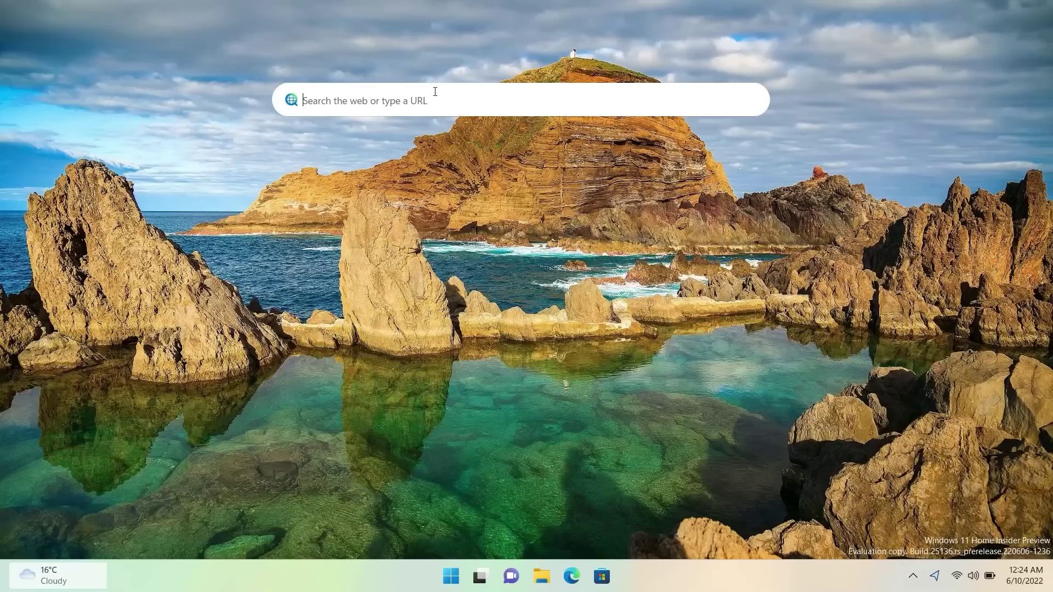
text(wi)
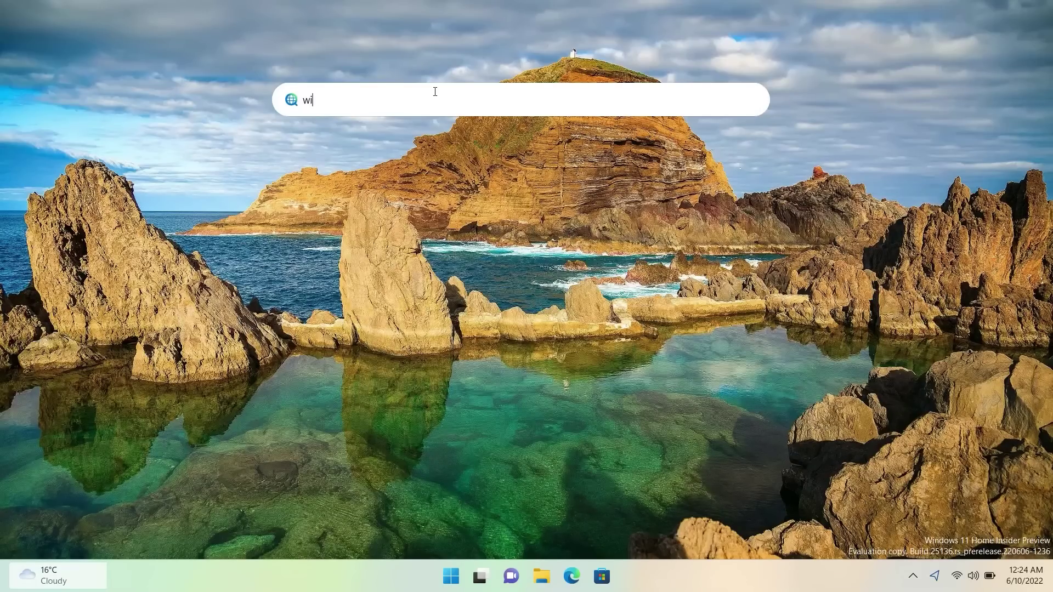
text(ndows centrals)
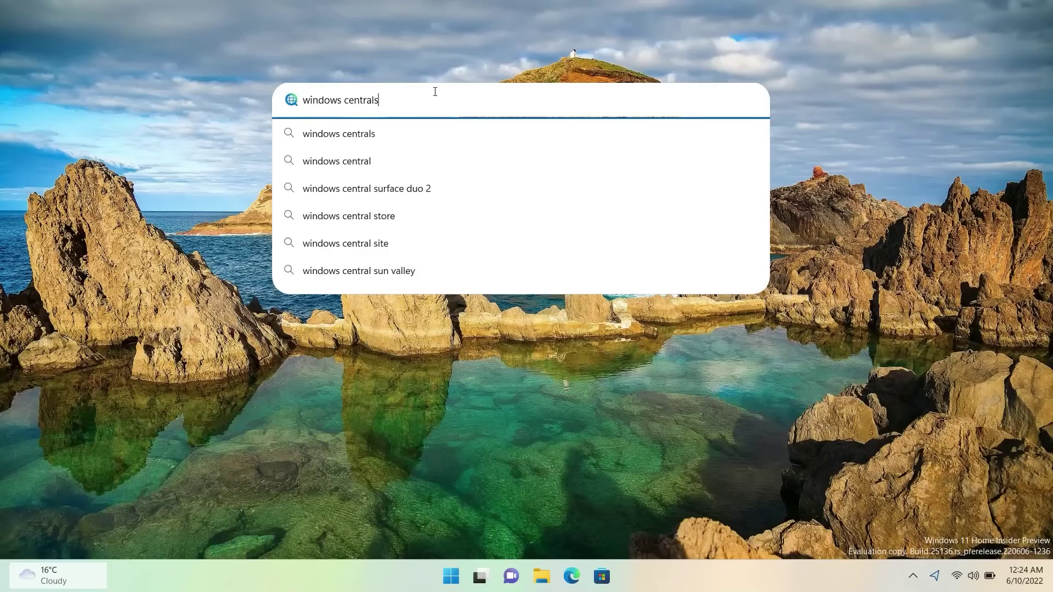
click(361, 160)
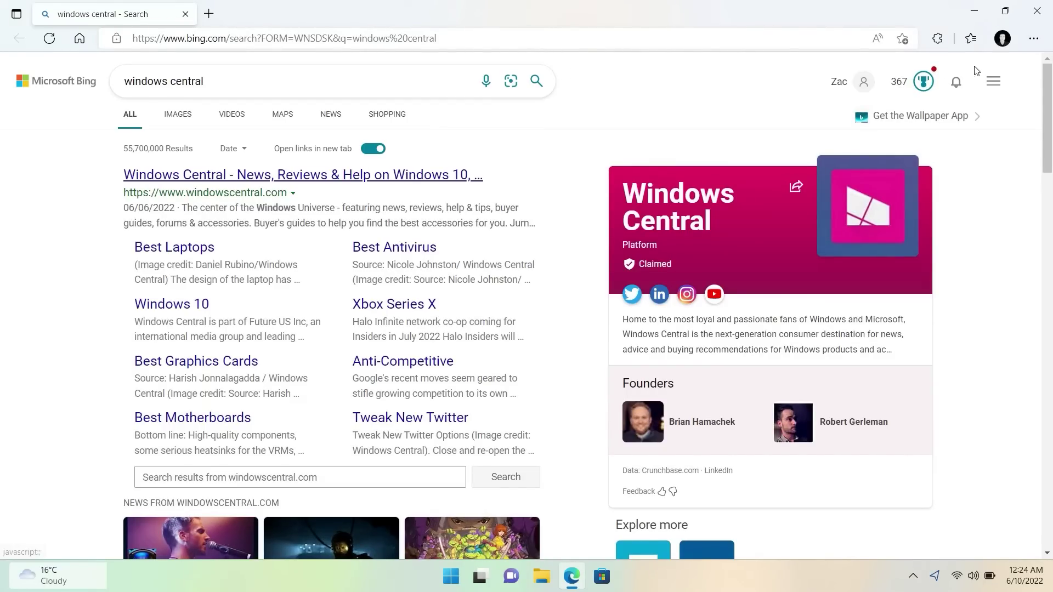
Restore down, resize and reposition the Edge window, then close it.
click(1008, 16)
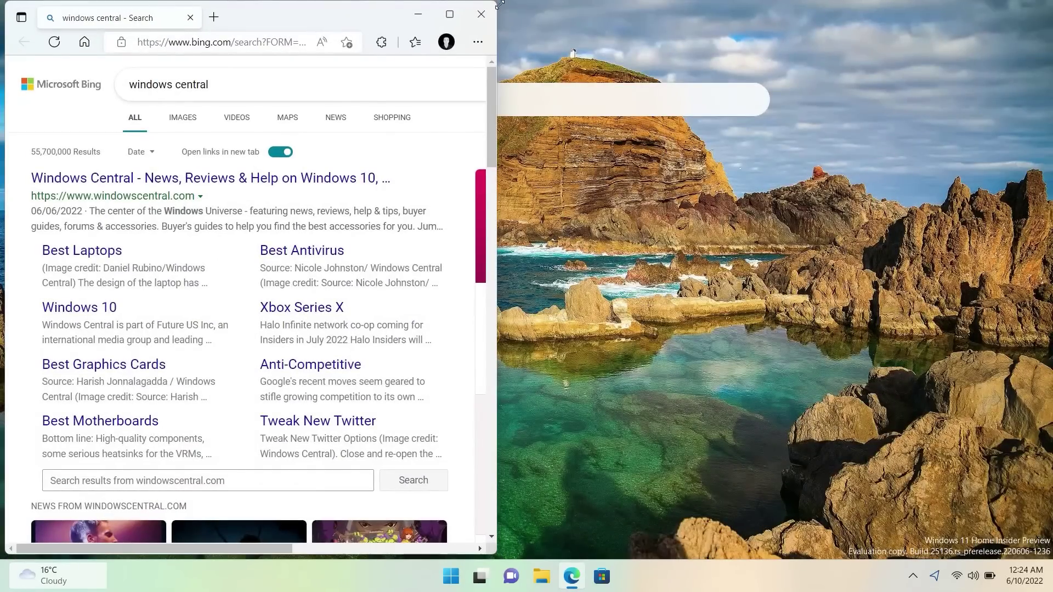
drag(497, 1, 811, 29)
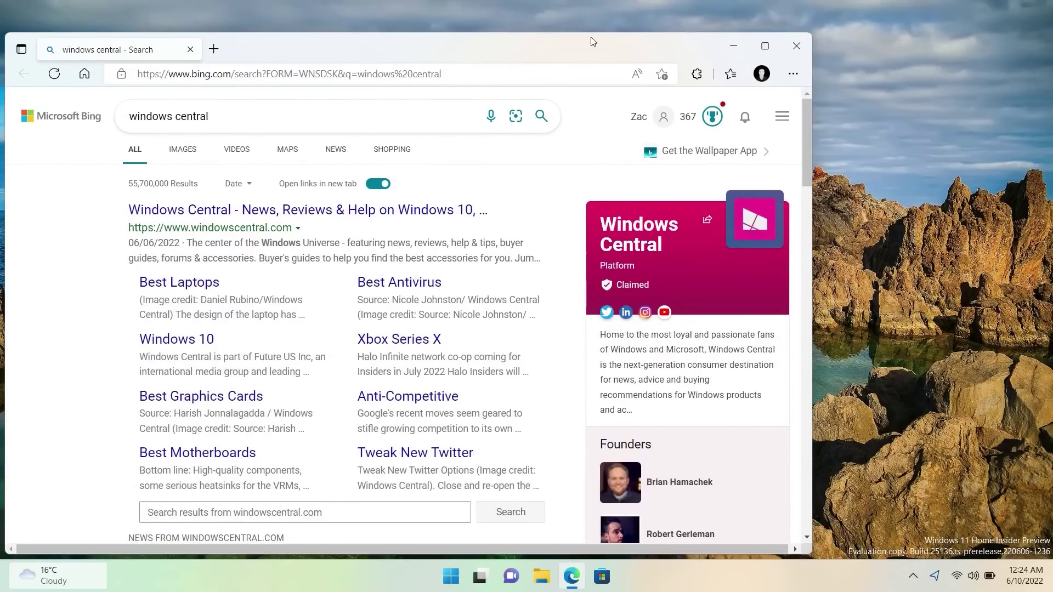
drag(591, 38, 727, 34)
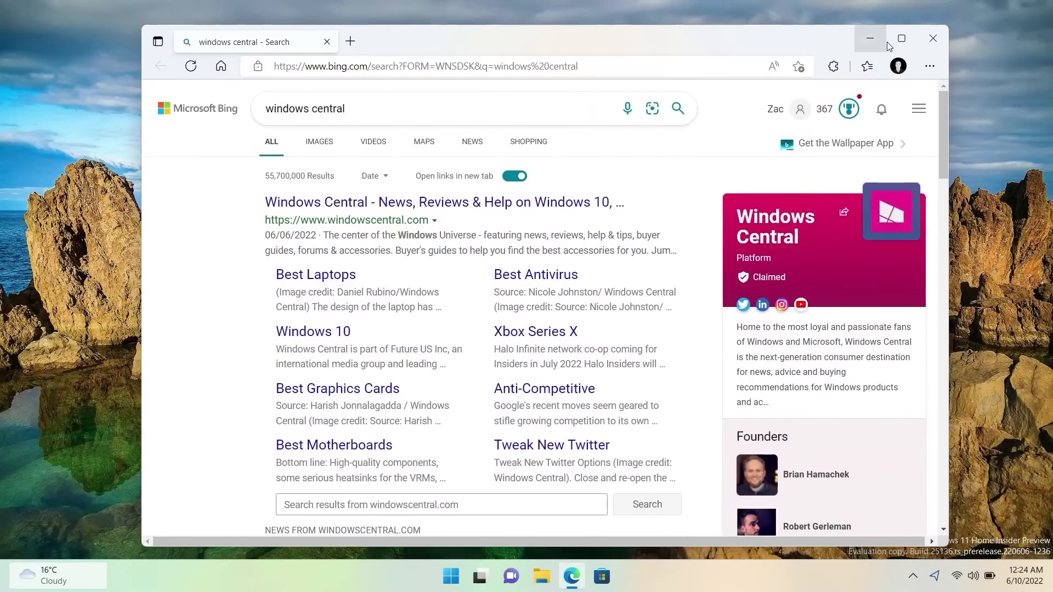
mouse_move(905, 39)
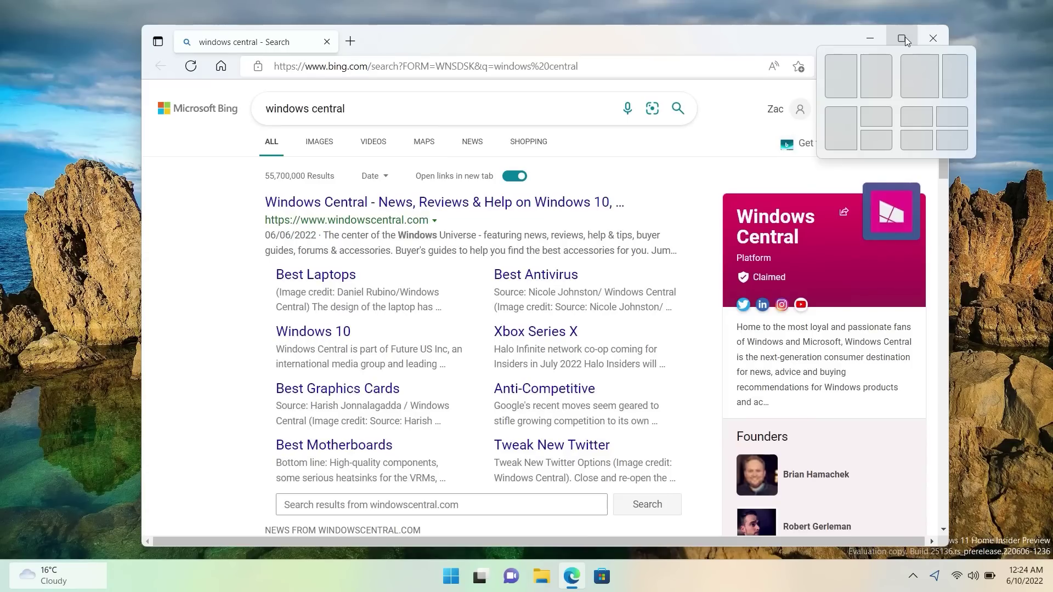
click(933, 37)
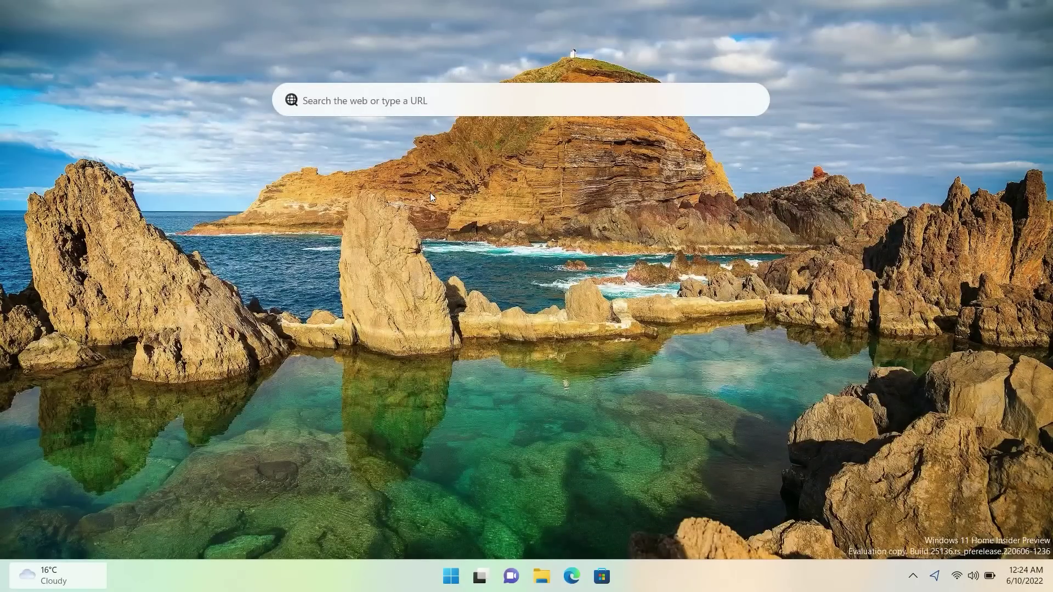
Turn off Show search on the desktop, then bring up the taskbar's context menu.
right_click(431, 194)
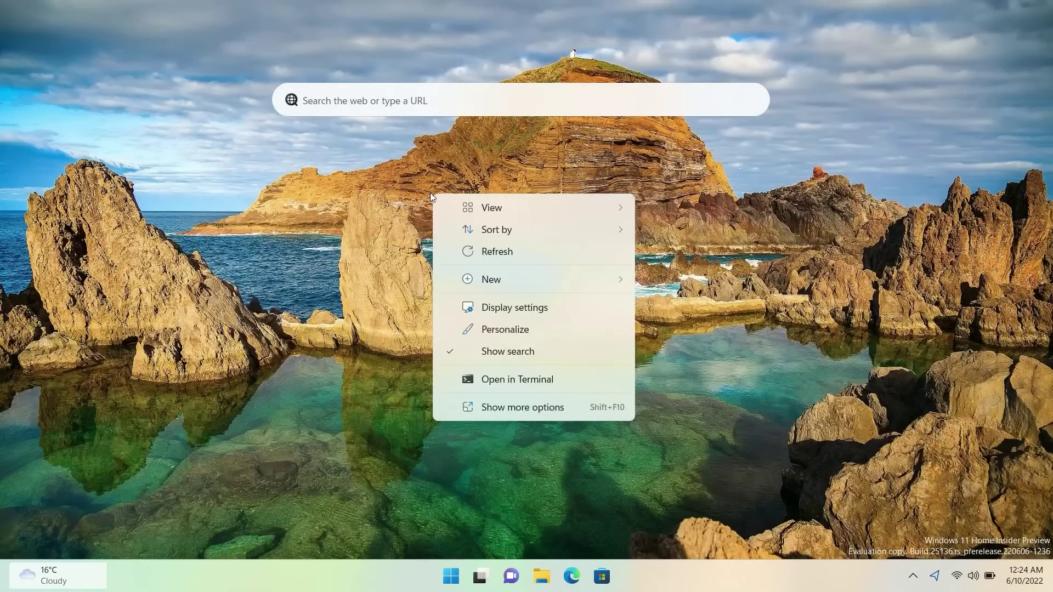
click(502, 354)
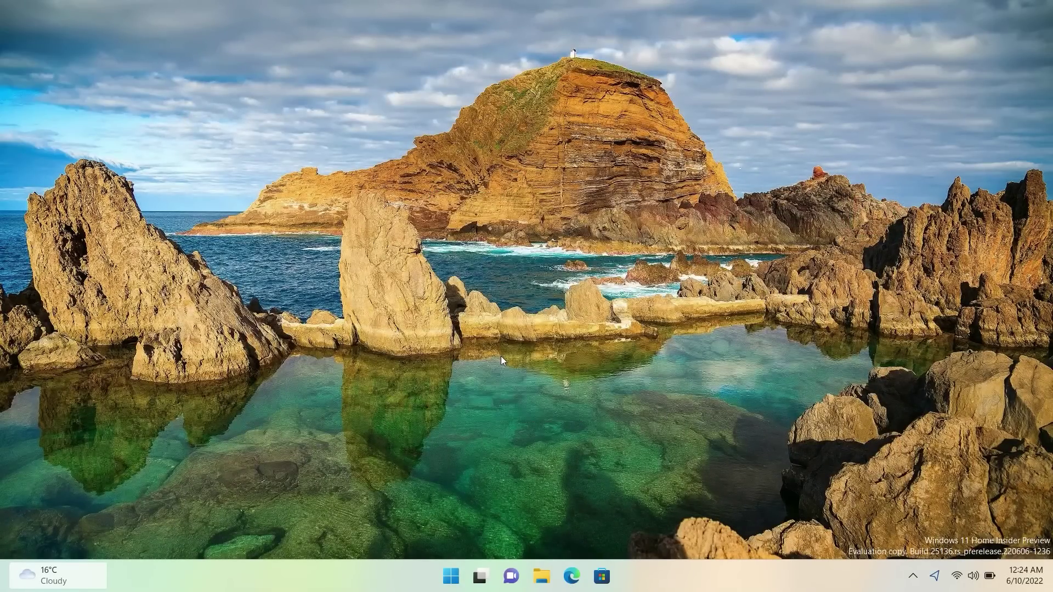
right_click(310, 583)
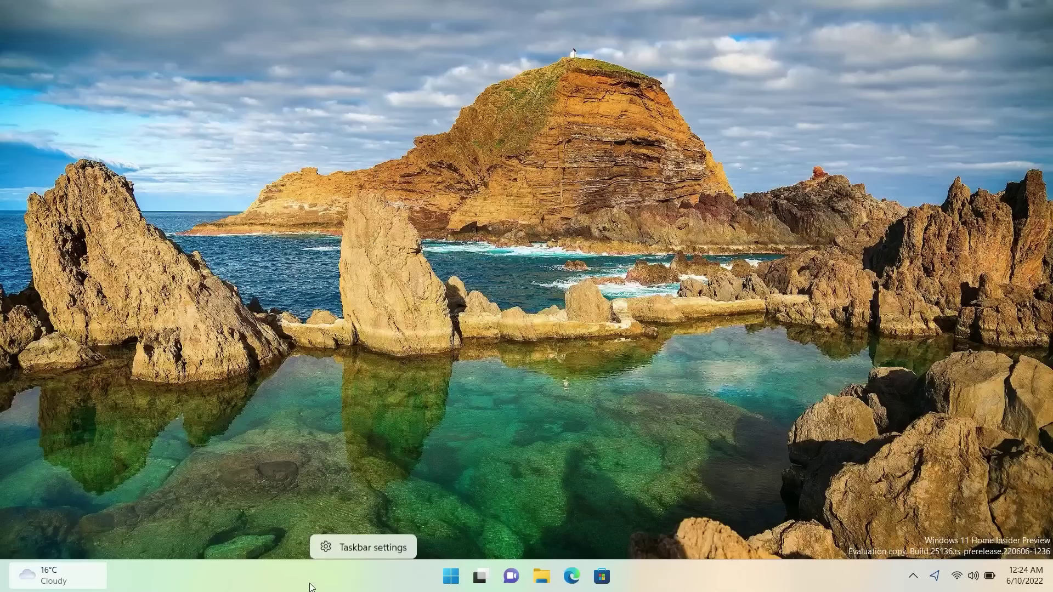
In Taskbar settings, switch Search on under Taskbar items and close Settings.
click(350, 552)
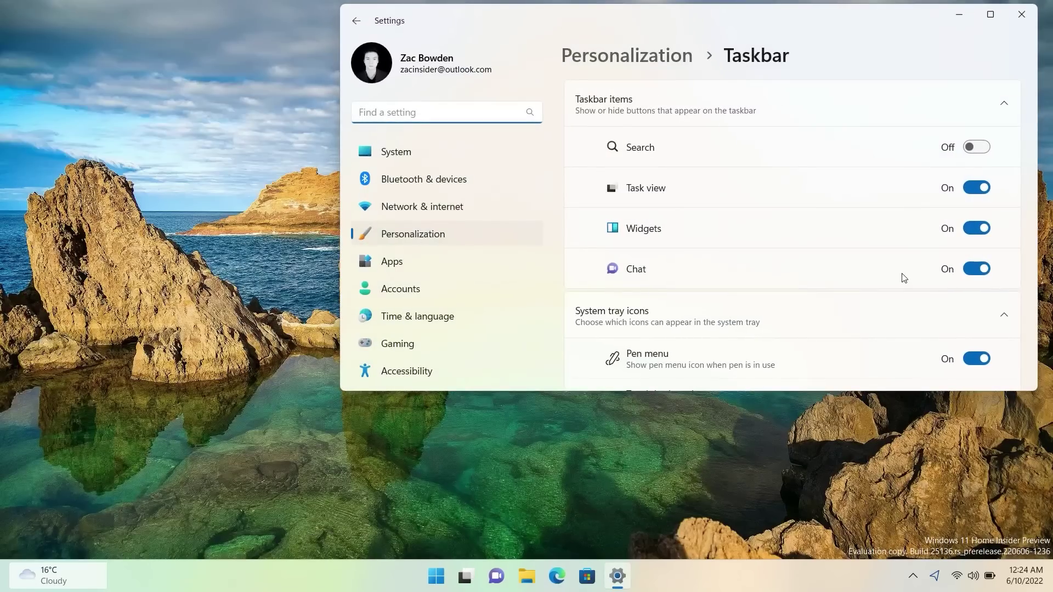
drag(575, 32, 465, 97)
click(833, 204)
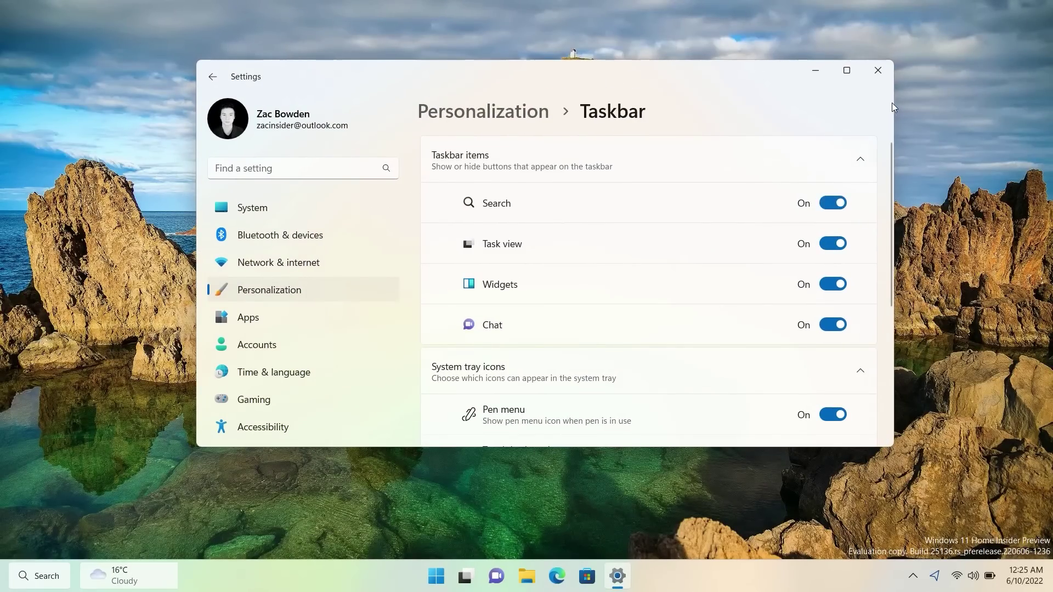
click(879, 71)
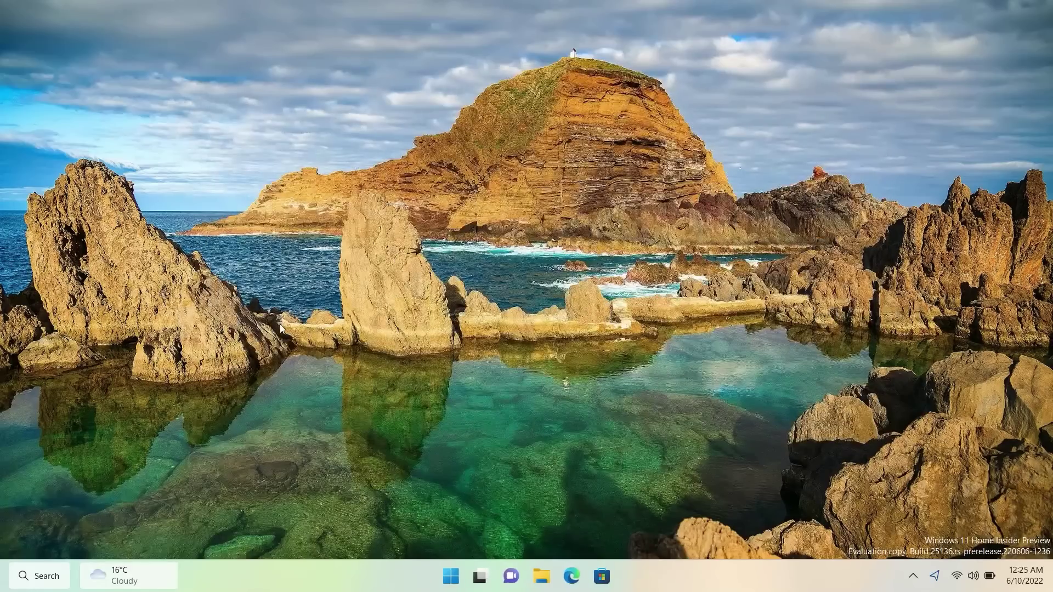
Open and dismiss the new taskbar search panel several times.
click(41, 577)
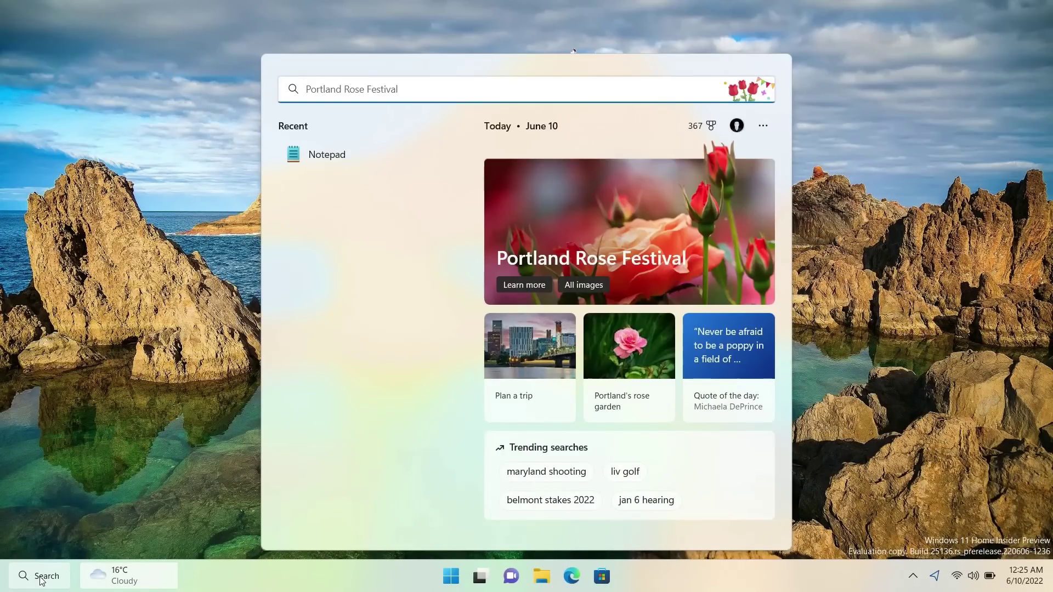
click(121, 552)
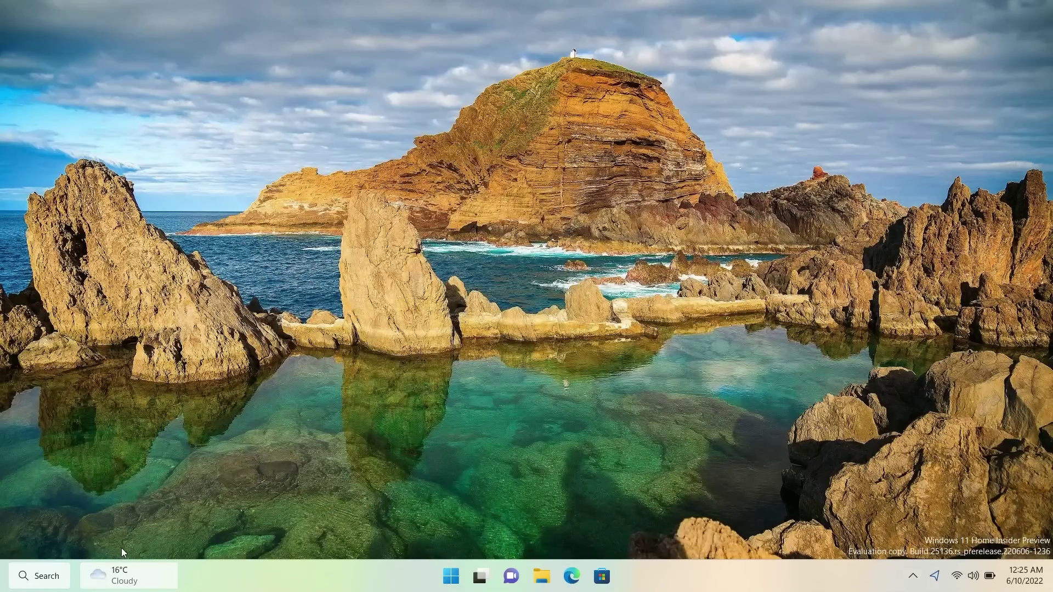
click(27, 581)
click(28, 583)
click(27, 583)
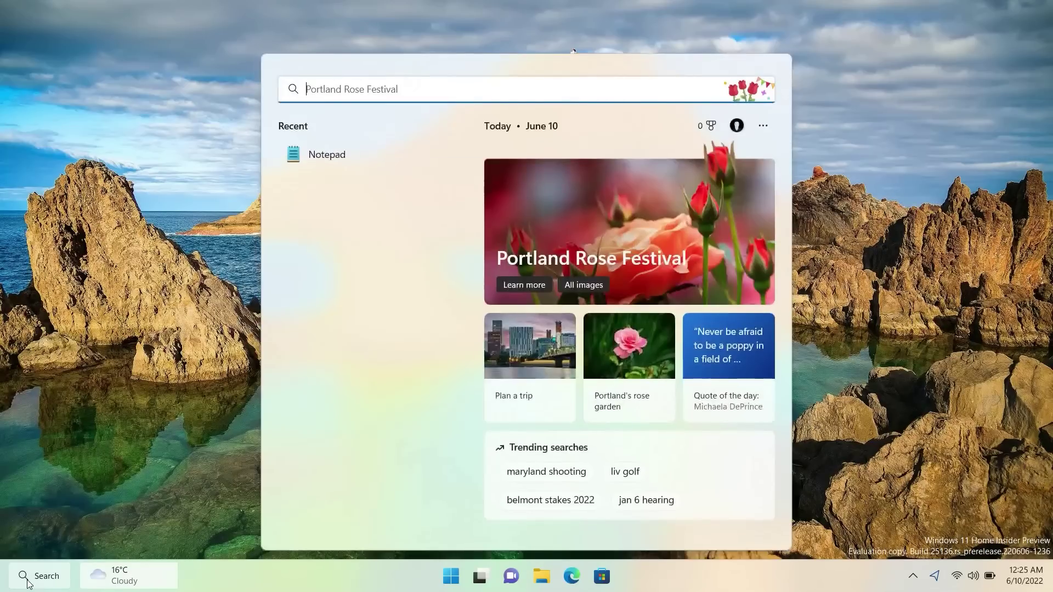
click(28, 583)
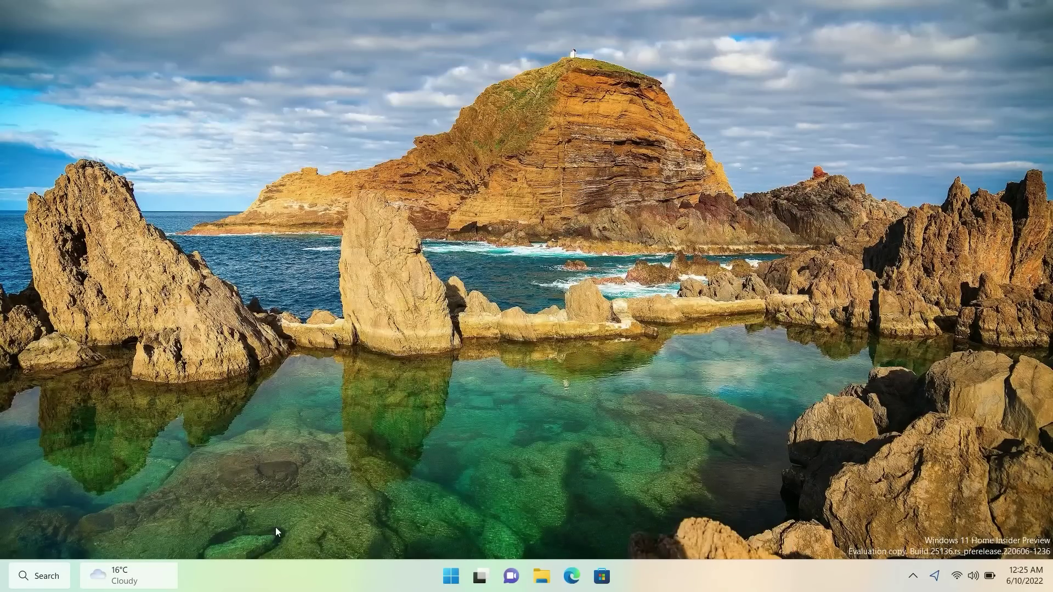
Remove the weather widget from the taskbar in Taskbar settings, then minimize Settings.
right_click(267, 578)
click(308, 544)
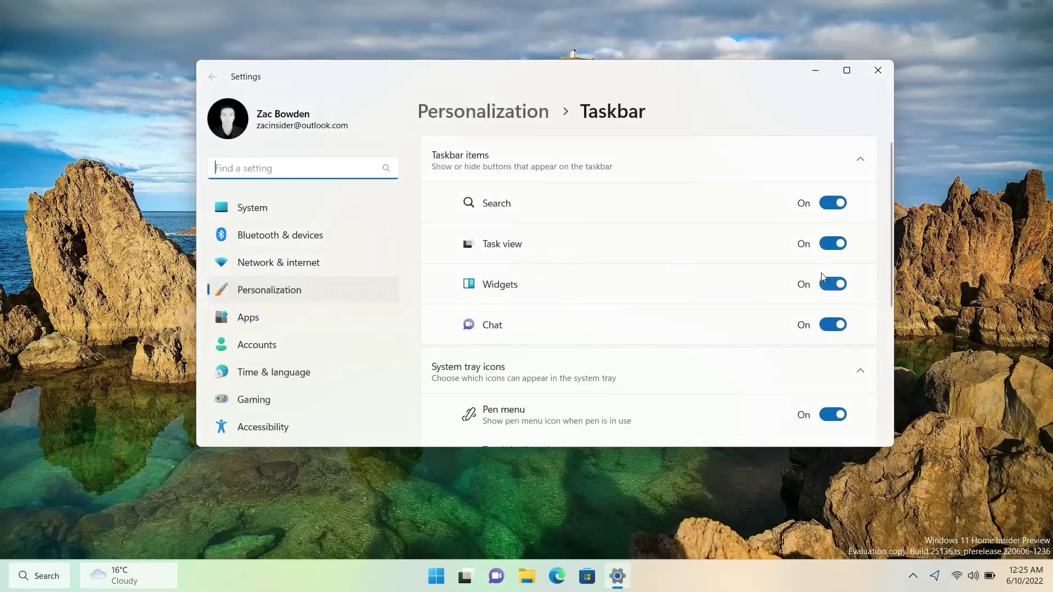
click(829, 283)
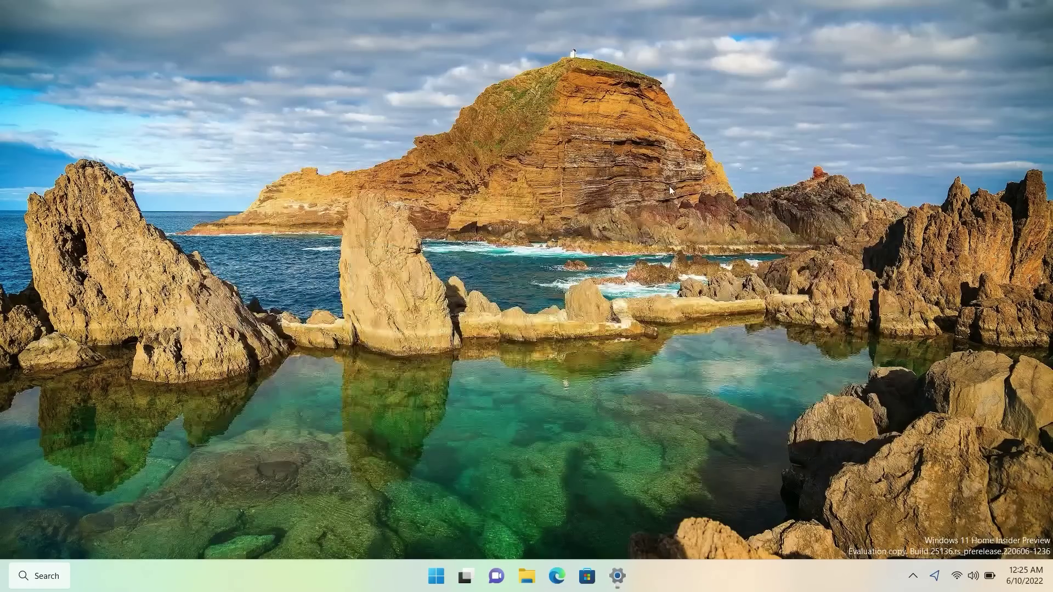
click(818, 73)
Restore the weather widget, hide Search from the taskbar, enlarge Settings, then close it.
right_click(305, 572)
click(325, 550)
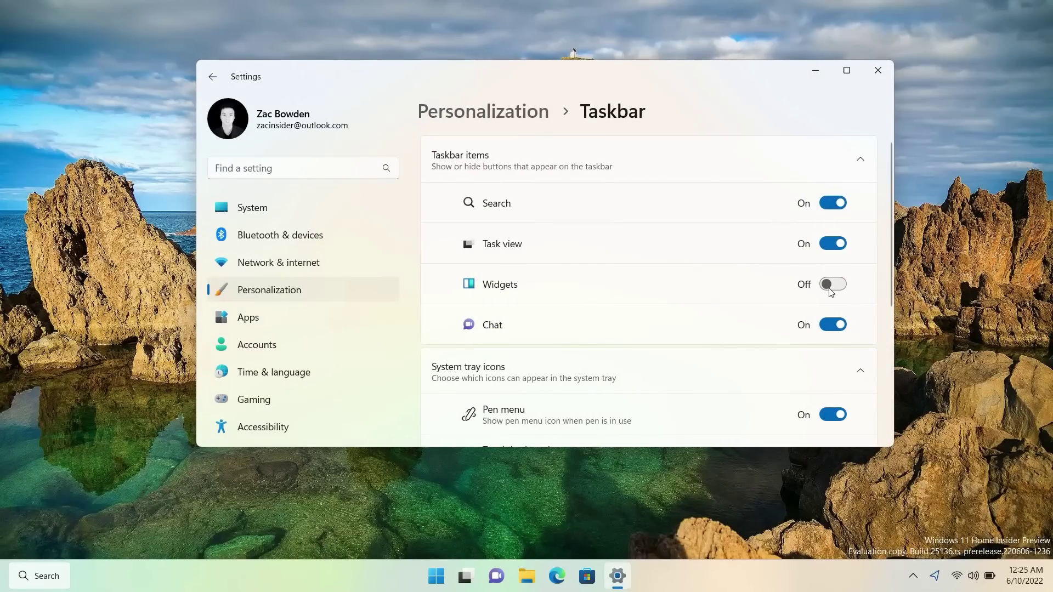
click(831, 283)
click(836, 203)
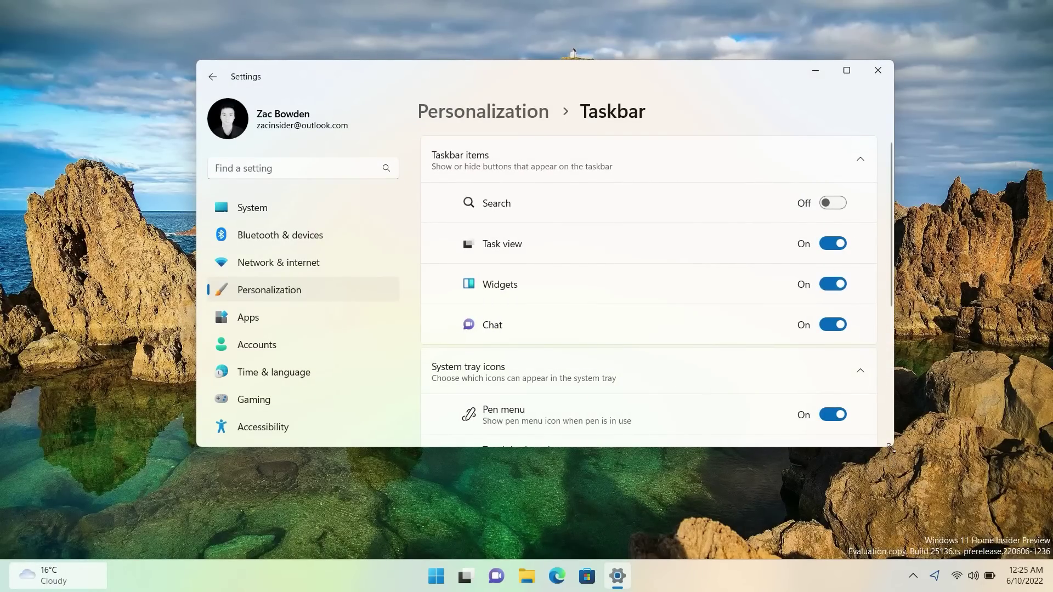
drag(890, 456, 950, 535)
click(938, 70)
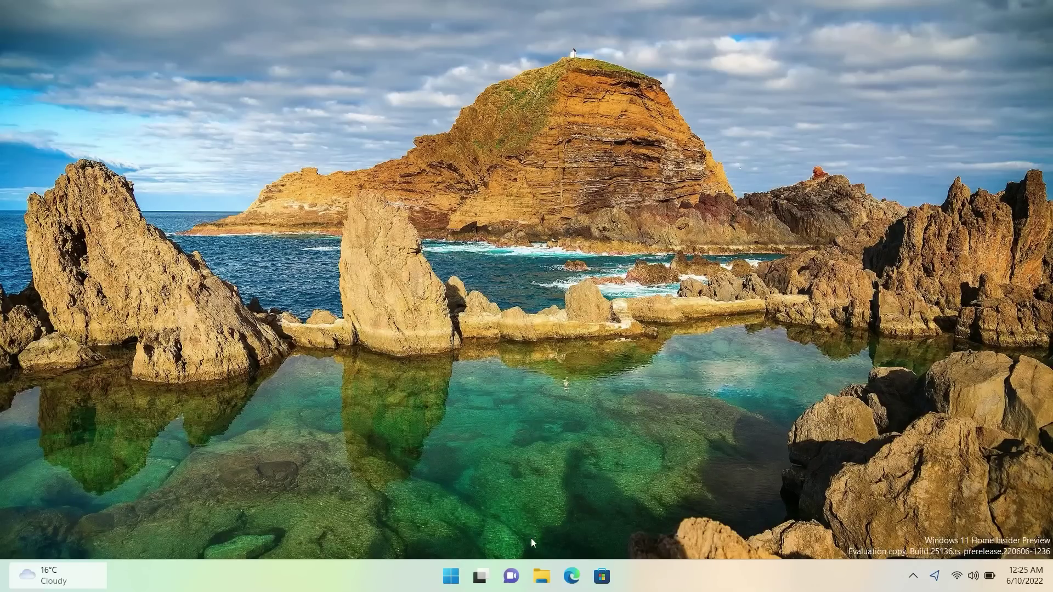
Open File Explorer on Home, add a second Home tab, and try dragging it out.
click(545, 582)
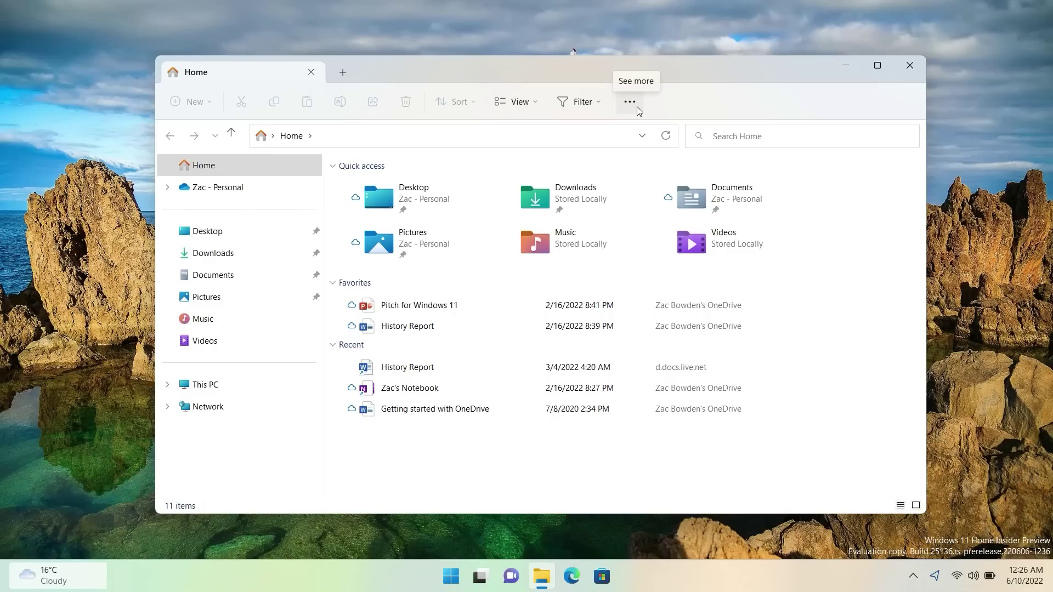
click(345, 73)
drag(421, 78, 474, 65)
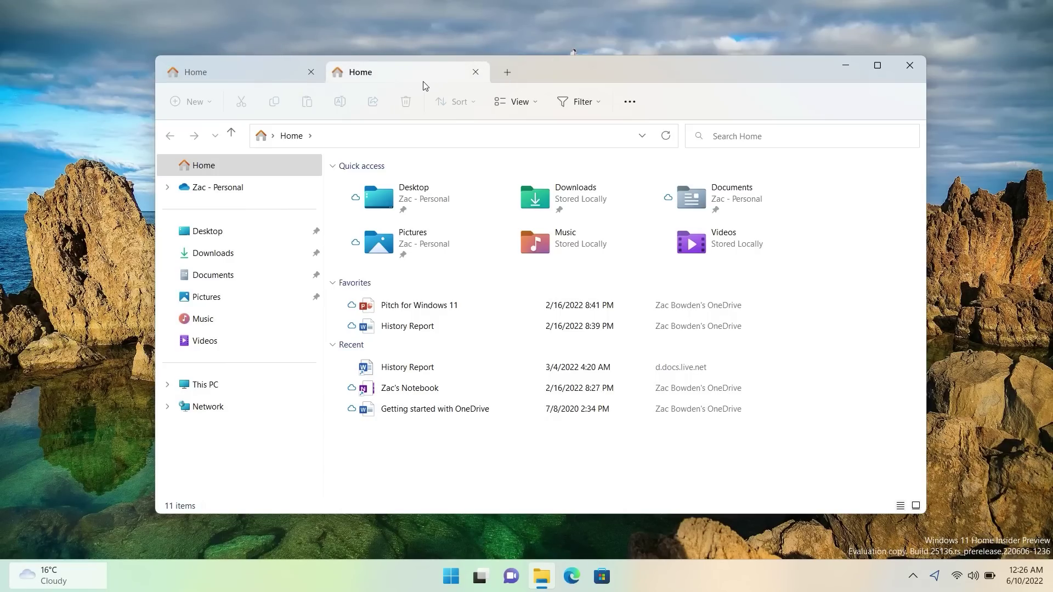
Open Desktop in a new window, try dragging tabs between windows, then minimize it.
drag(419, 78, 94, 117)
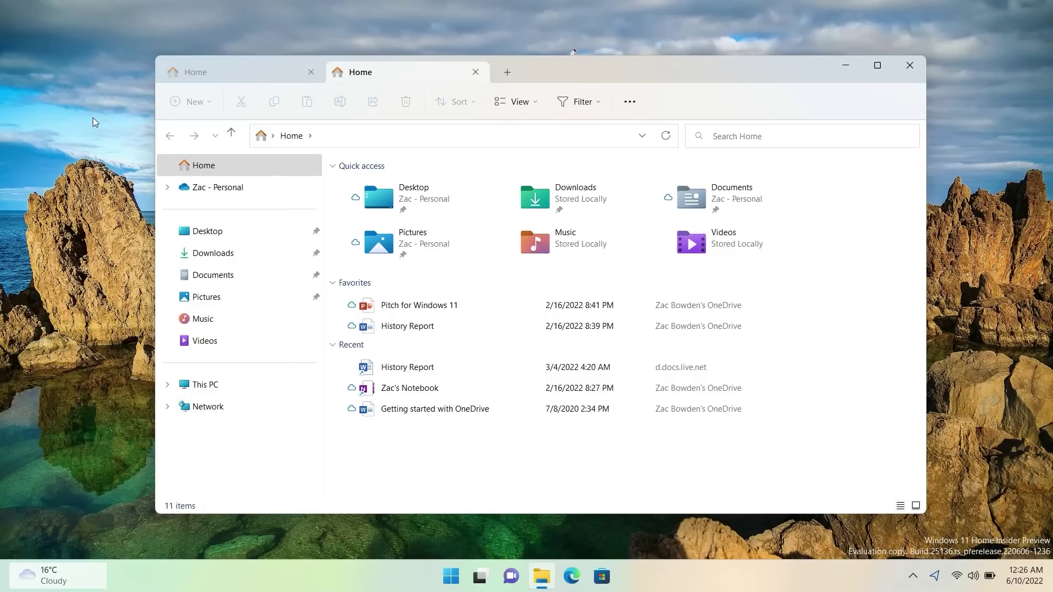
right_click(545, 579)
click(488, 448)
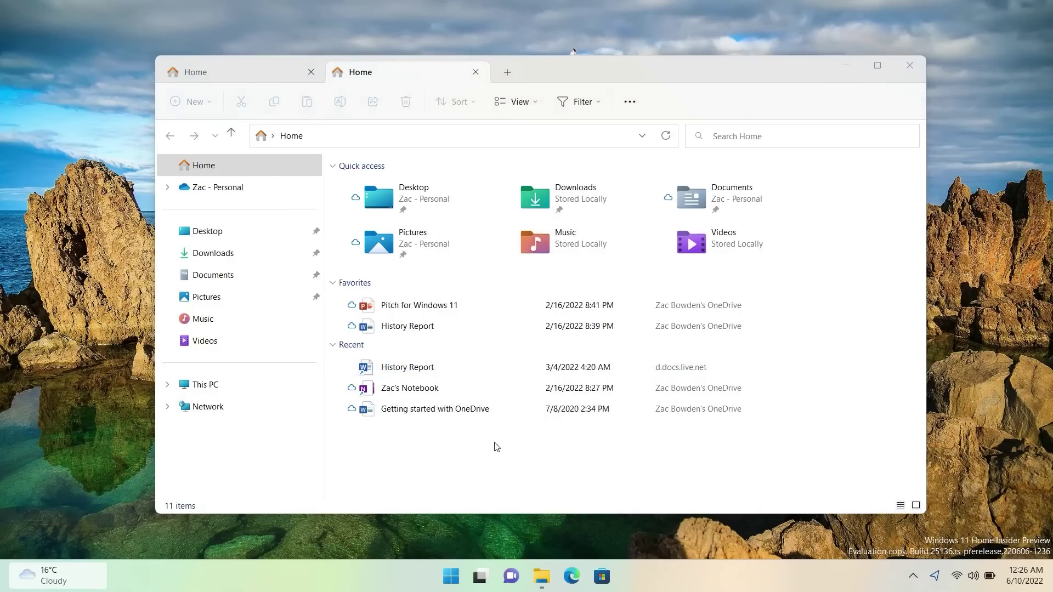
drag(310, 92, 630, 63)
drag(435, 76, 622, 73)
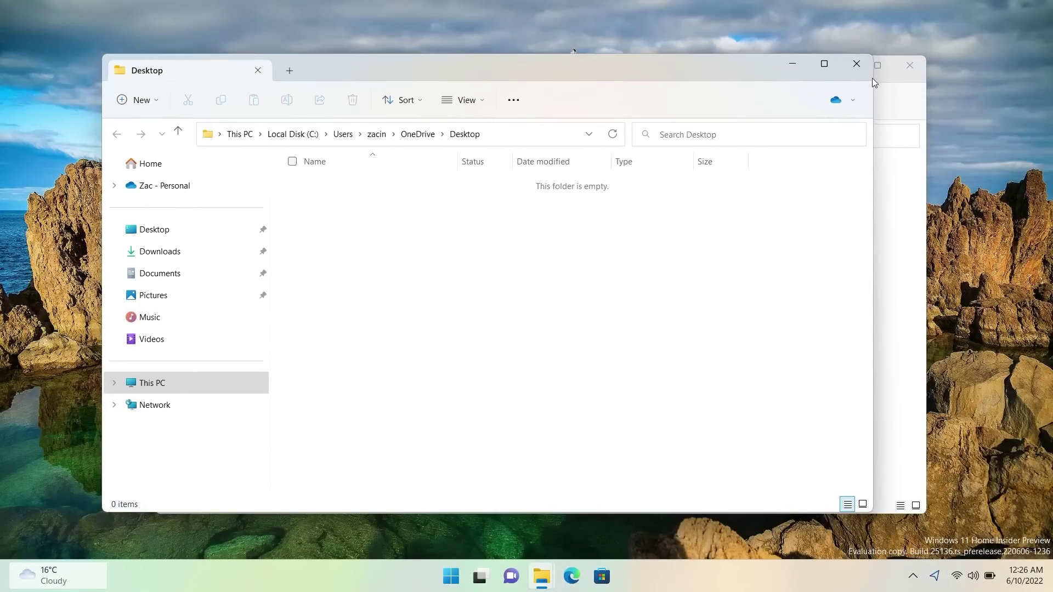
click(844, 59)
Close the extra Home tab, move the window, and open Documents in a new tab.
click(476, 72)
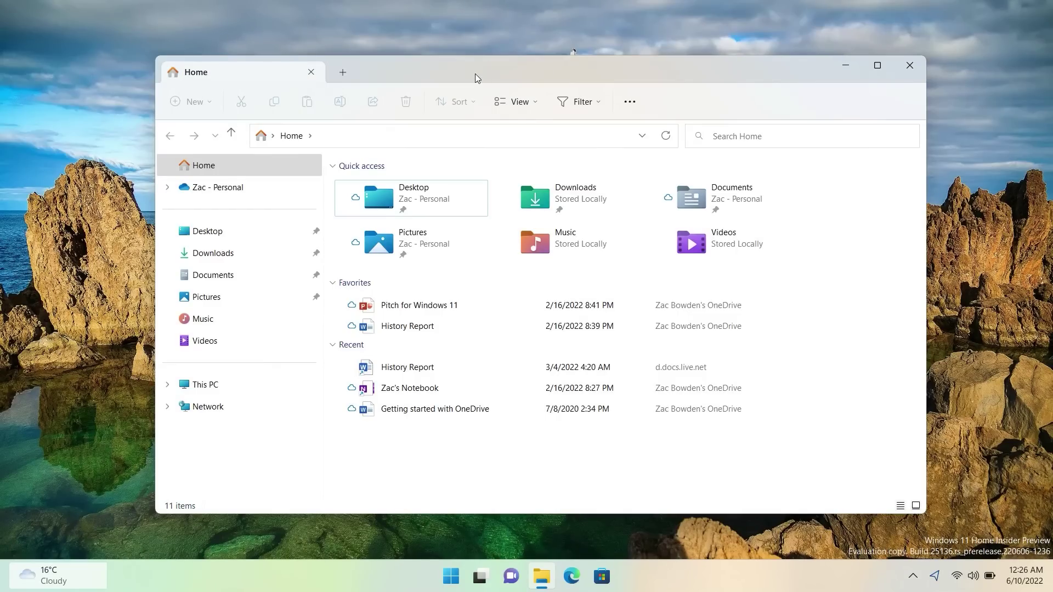
drag(475, 73, 461, 64)
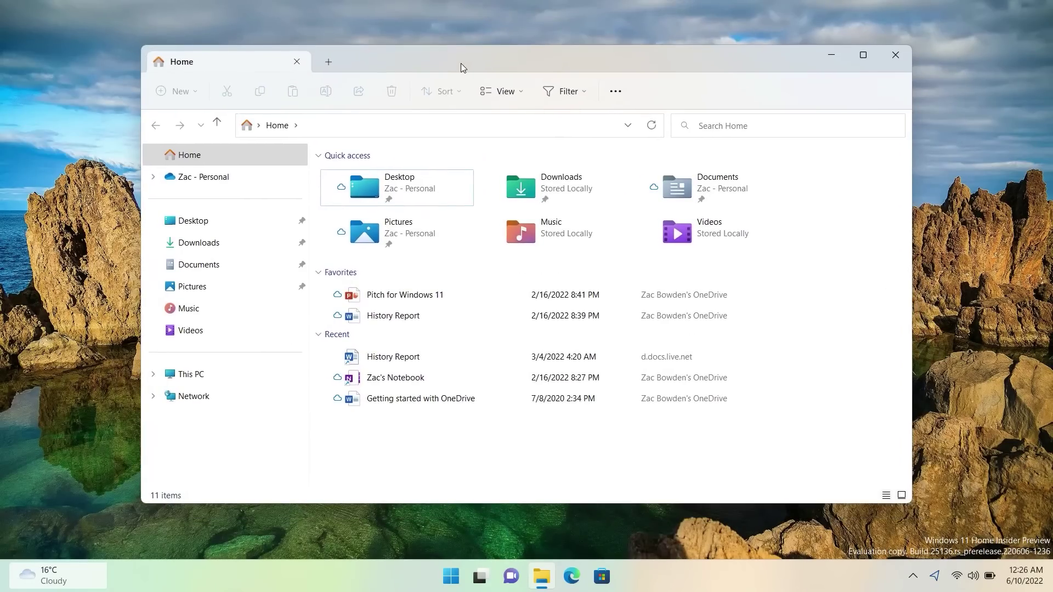
click(325, 62)
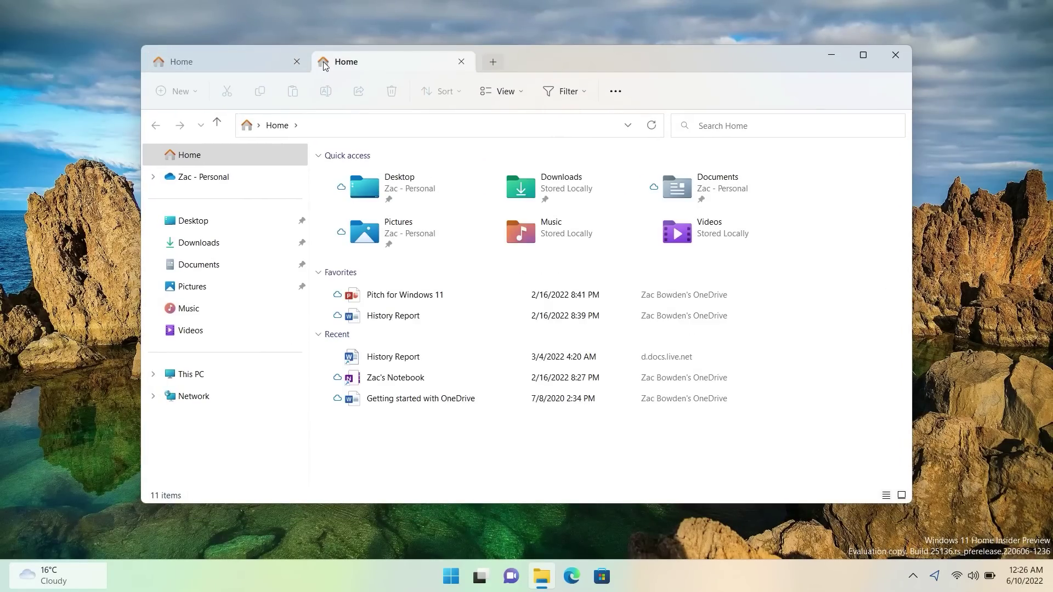
click(260, 59)
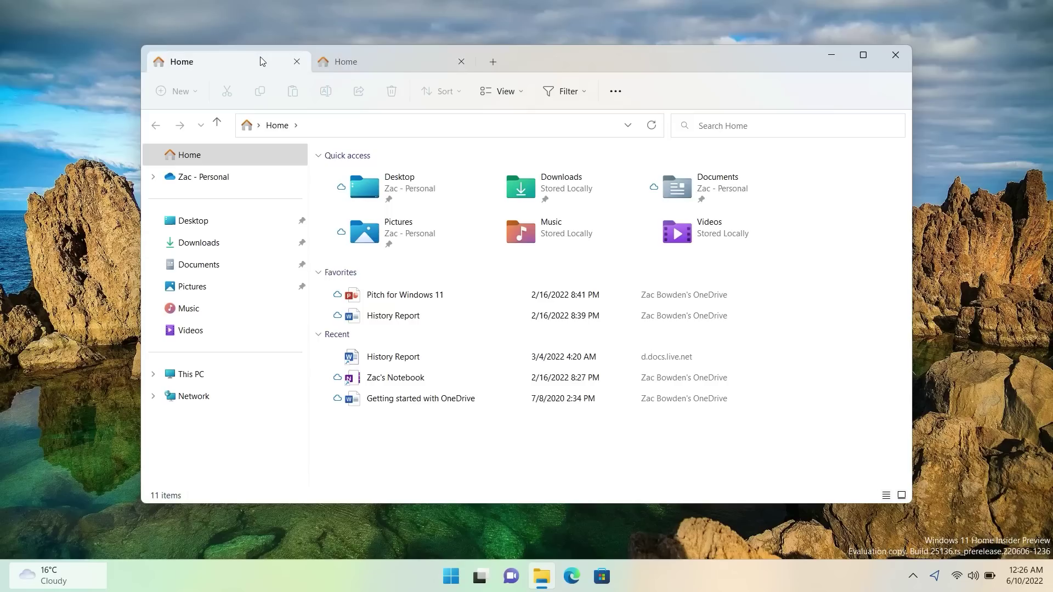
click(363, 65)
click(208, 275)
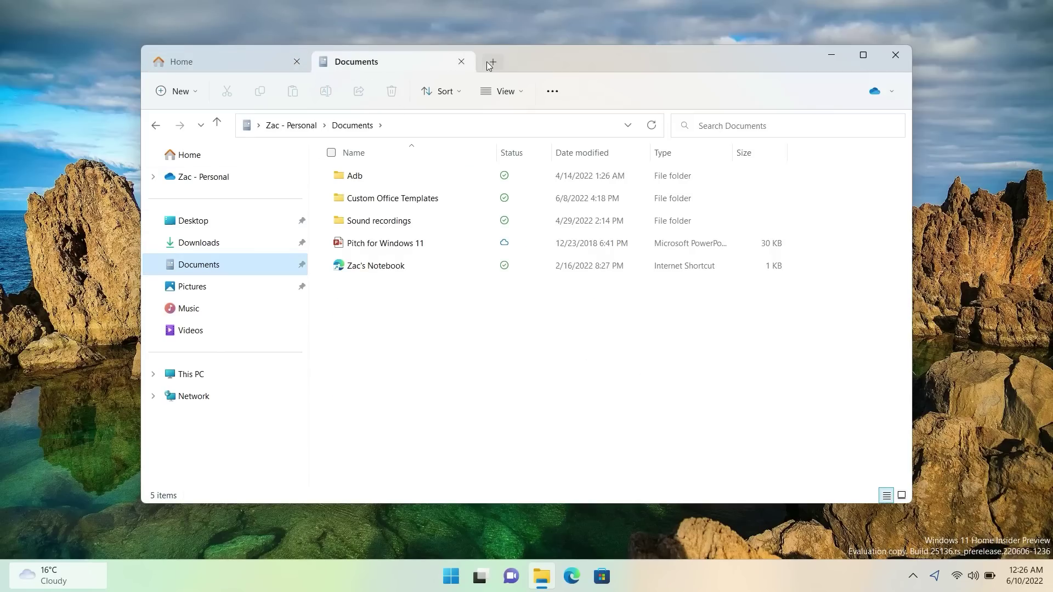
Add a Network tab with Ctrl+T, dismiss its discovery error, and add a This PC tab.
key(ctrl+t)
click(202, 396)
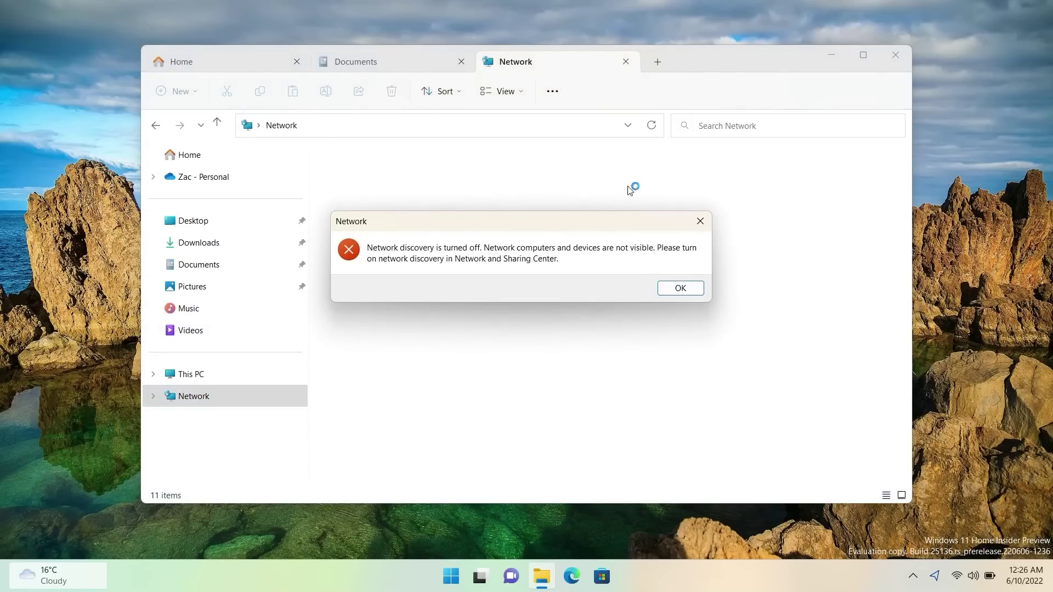
click(703, 218)
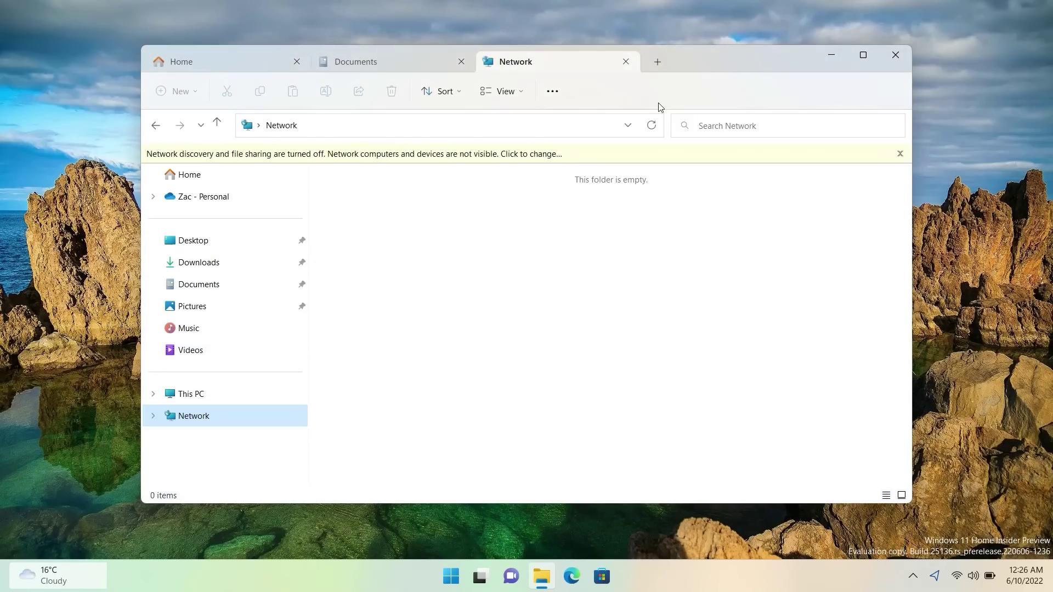
click(653, 64)
click(197, 373)
Switch among the Network, Documents, Home and This PC tabs, ending on Documents.
click(531, 68)
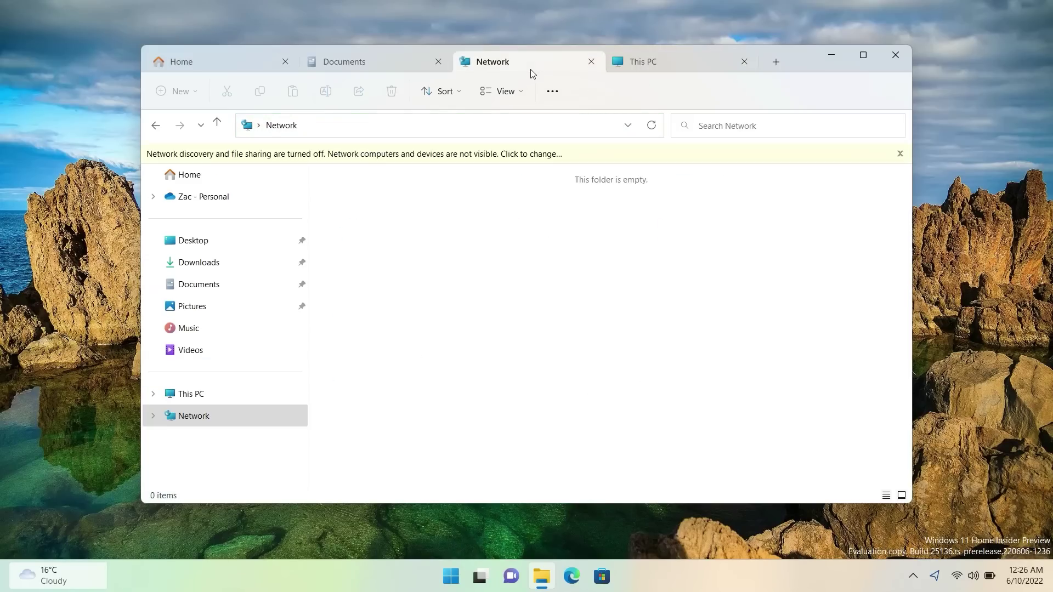
click(393, 69)
click(246, 64)
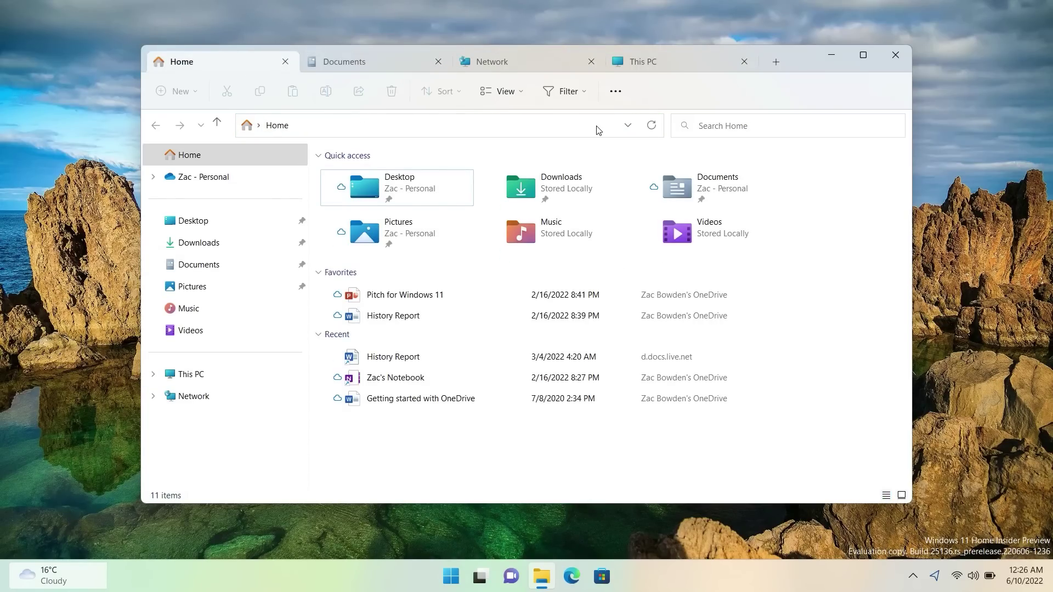
click(681, 49)
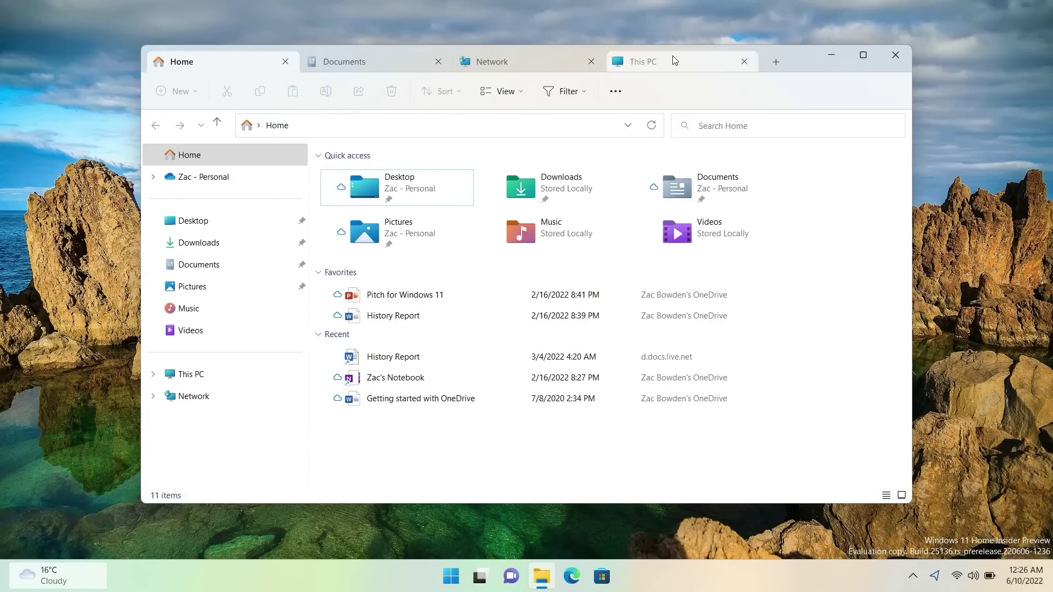
click(510, 67)
click(390, 60)
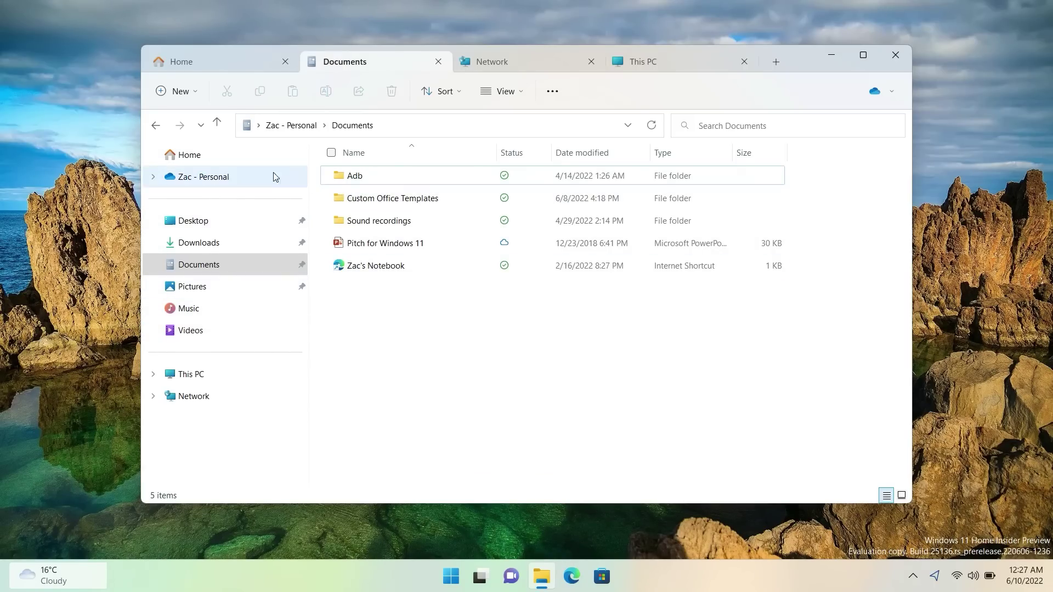
View the personal OneDrive folder's sync and storage flyout, return to Home, and minimize File Explorer.
click(225, 158)
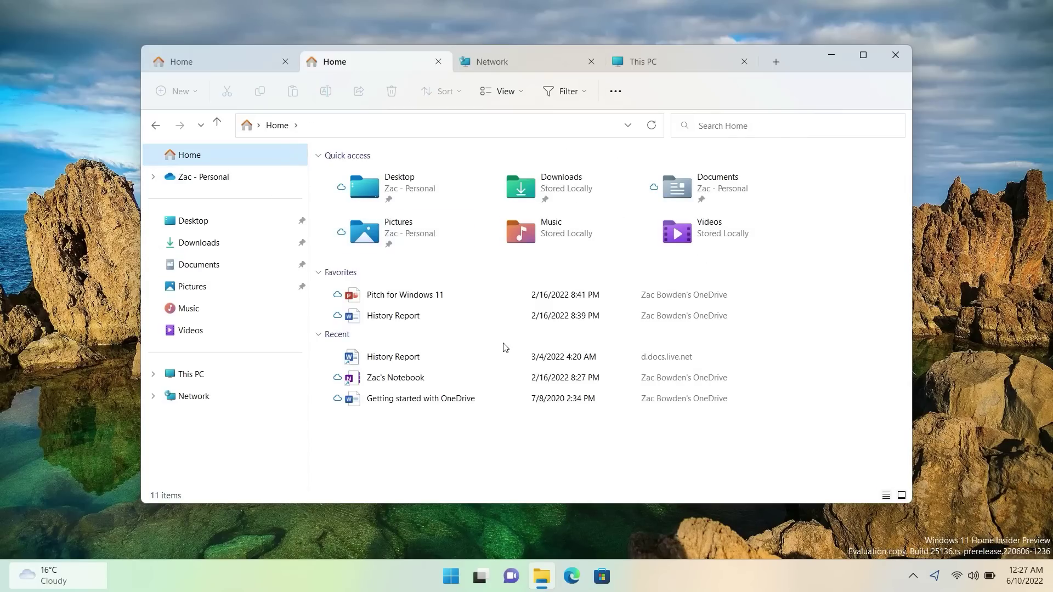
click(237, 178)
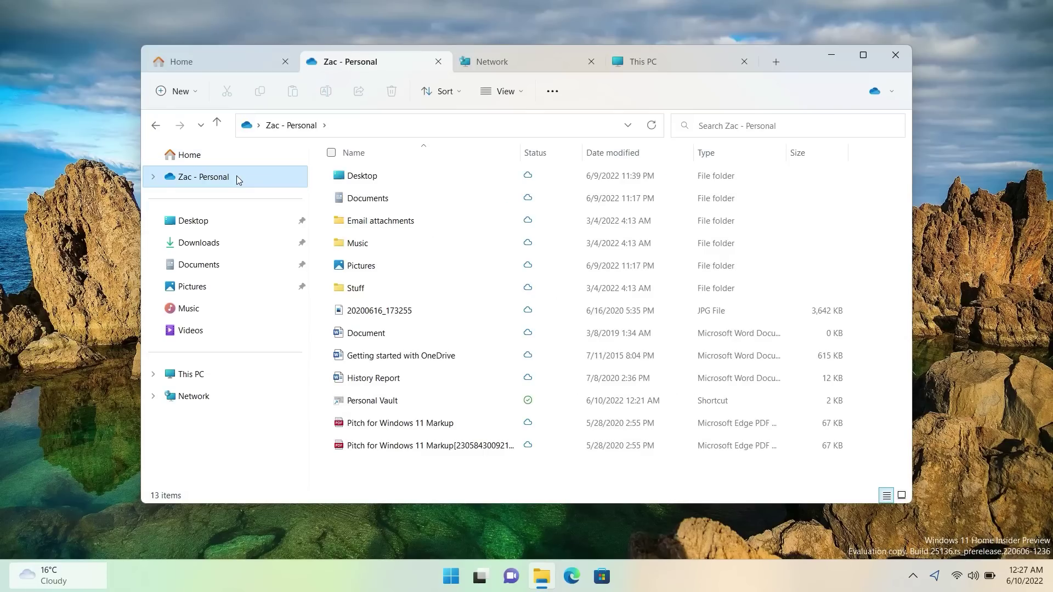
click(894, 91)
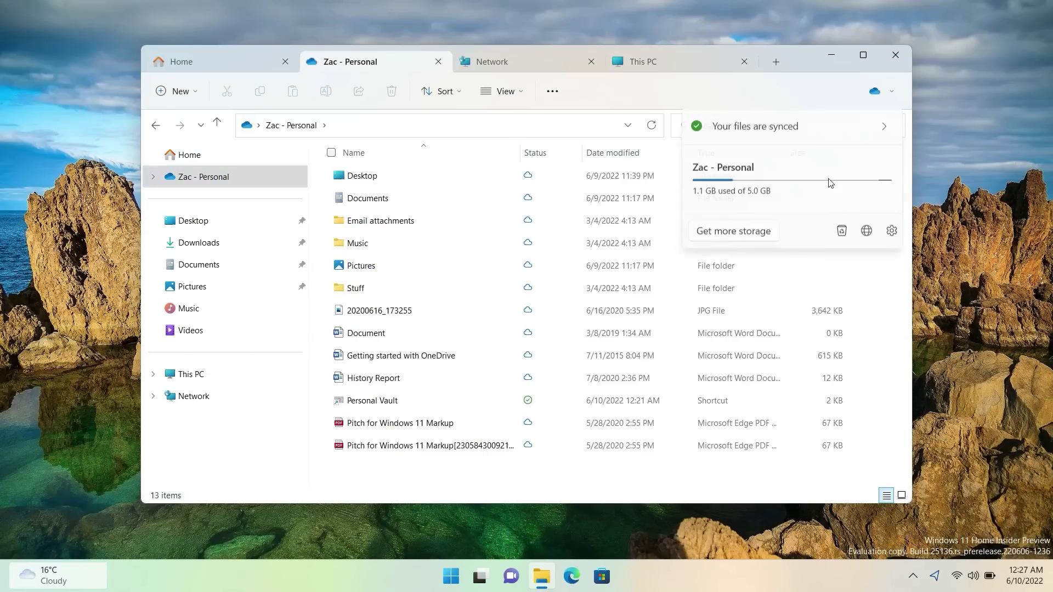
click(900, 101)
click(229, 159)
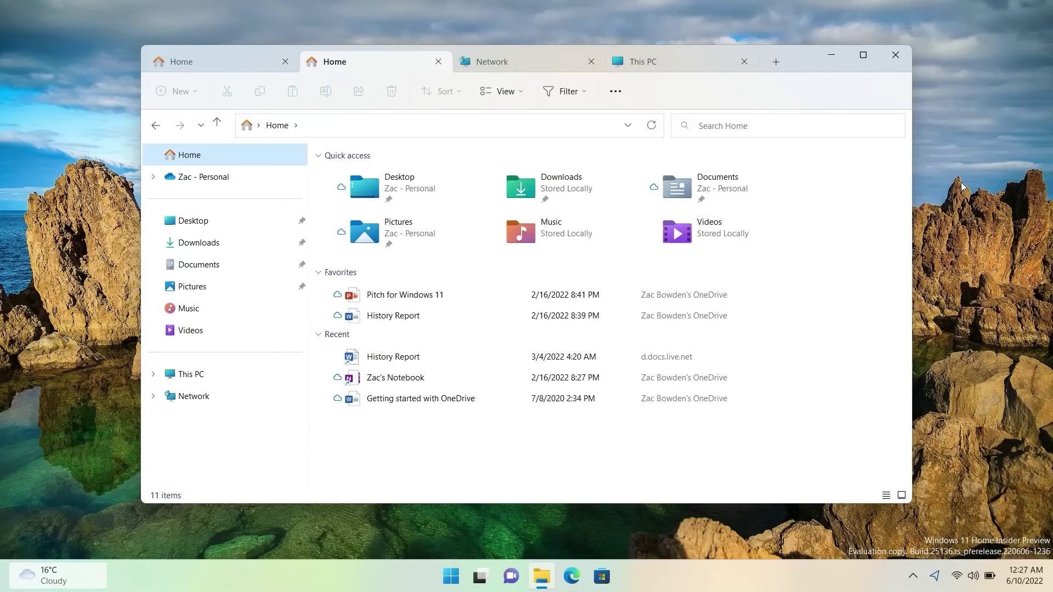
click(832, 55)
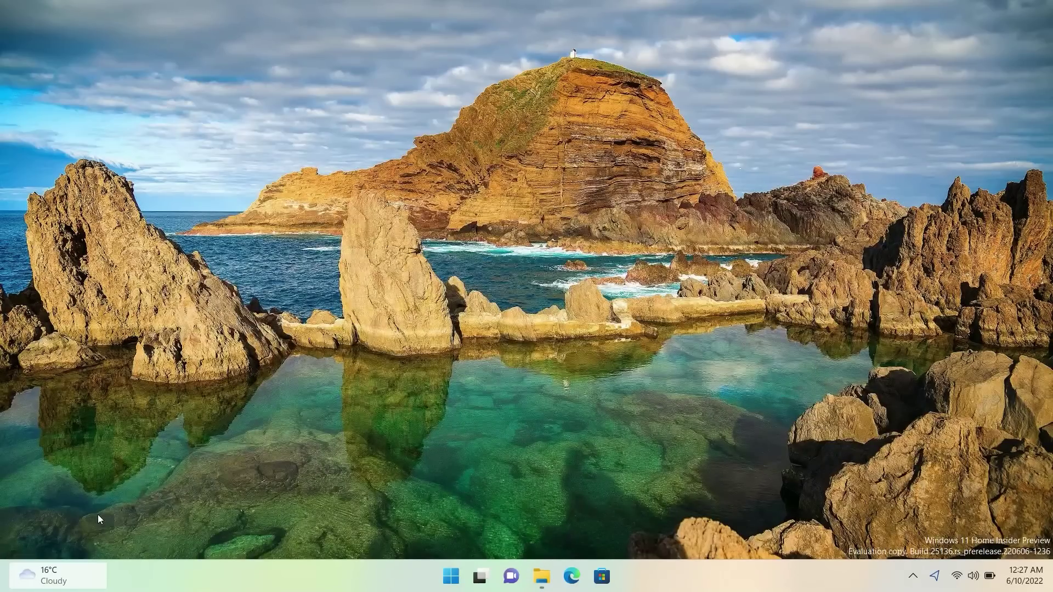
Open the widgets board from the taskbar weather button, browse it, then close it.
click(58, 579)
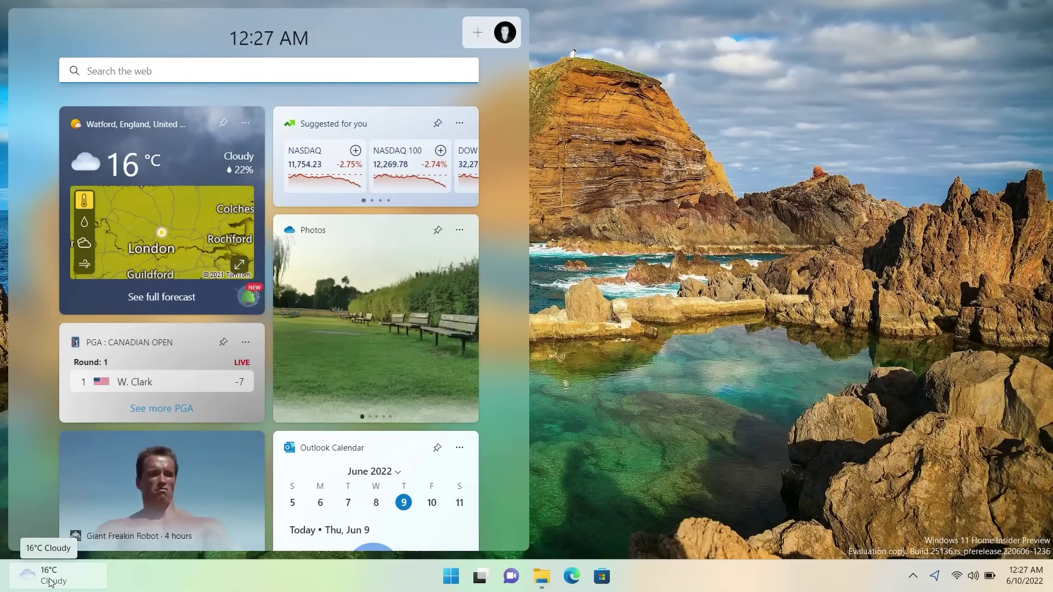
click(703, 371)
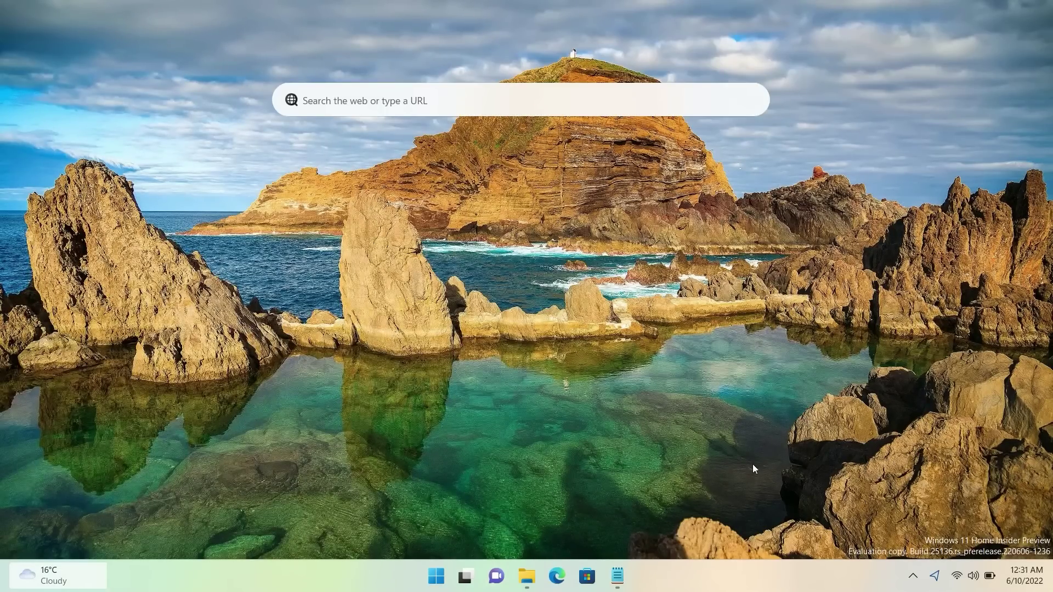
Open Notepad, type 'June 1st 2023', then select all and copy it.
click(617, 576)
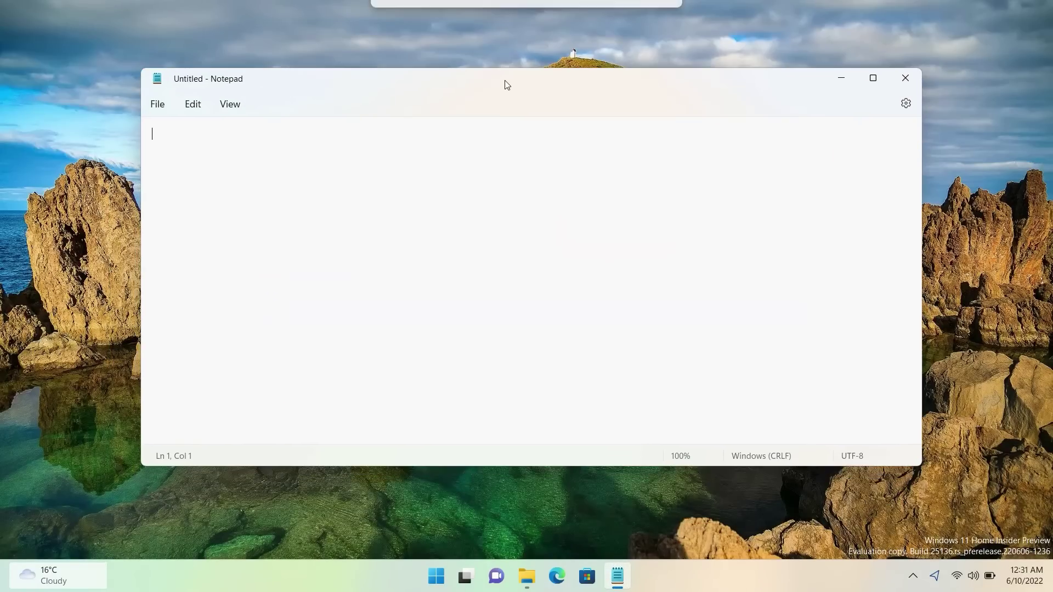
drag(505, 84, 479, 91)
text(Jun)
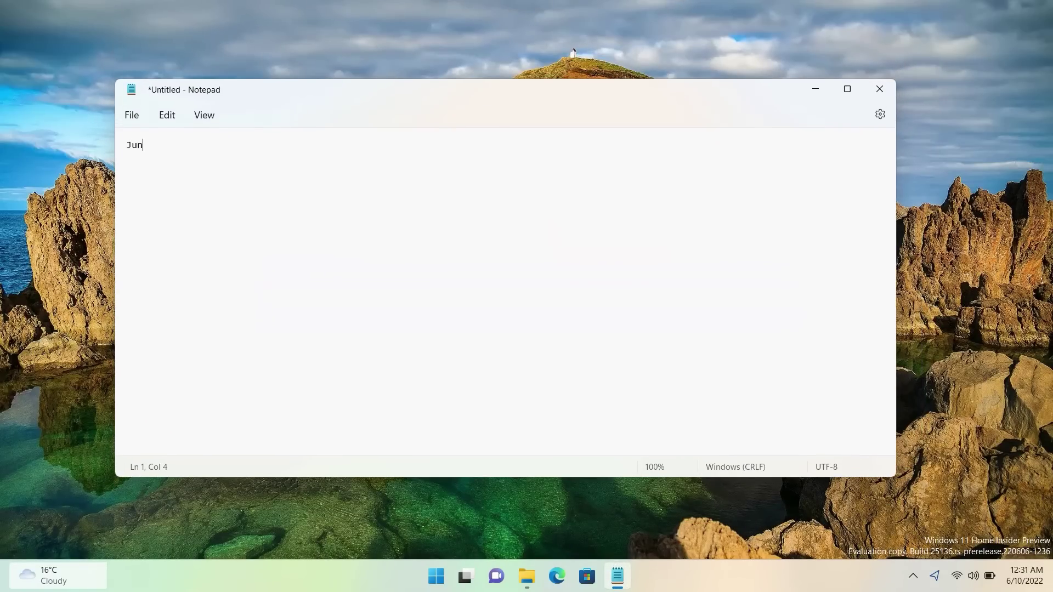
text(e 1st 2023)
key(ctrl+a)
key(ctrl+c)
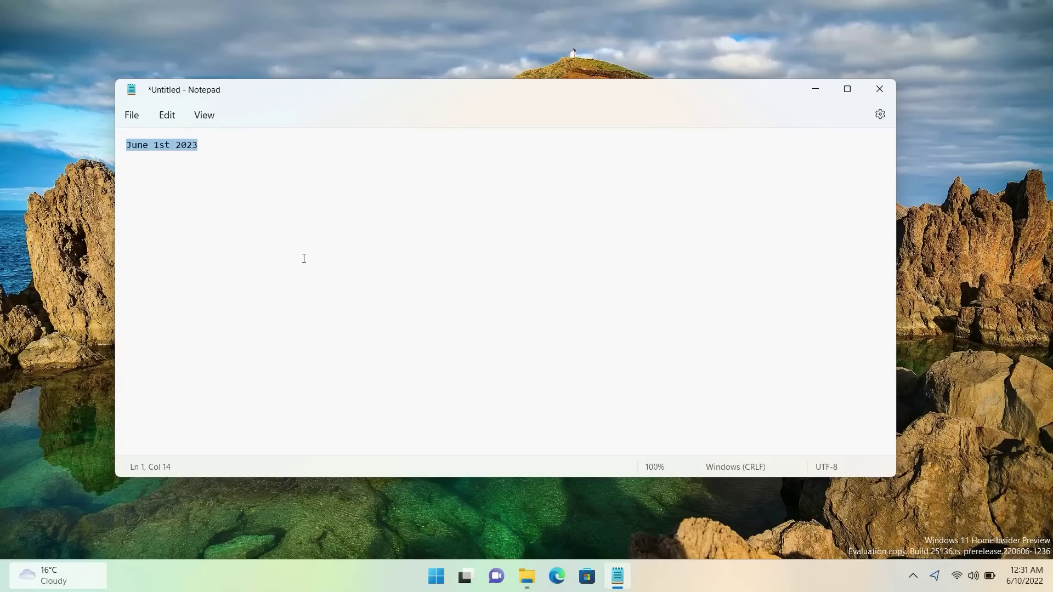
Save a June 1, 2023, 9:00–10:00 AM Calendar event from the copied date, then close Calendar and Notepad.
key(ctrl+c)
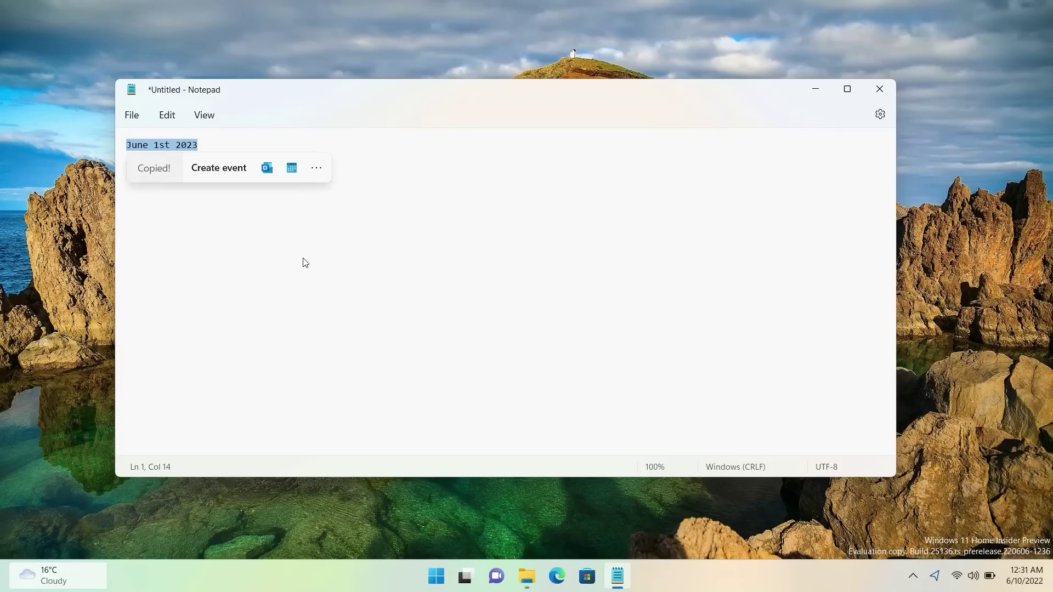
click(292, 166)
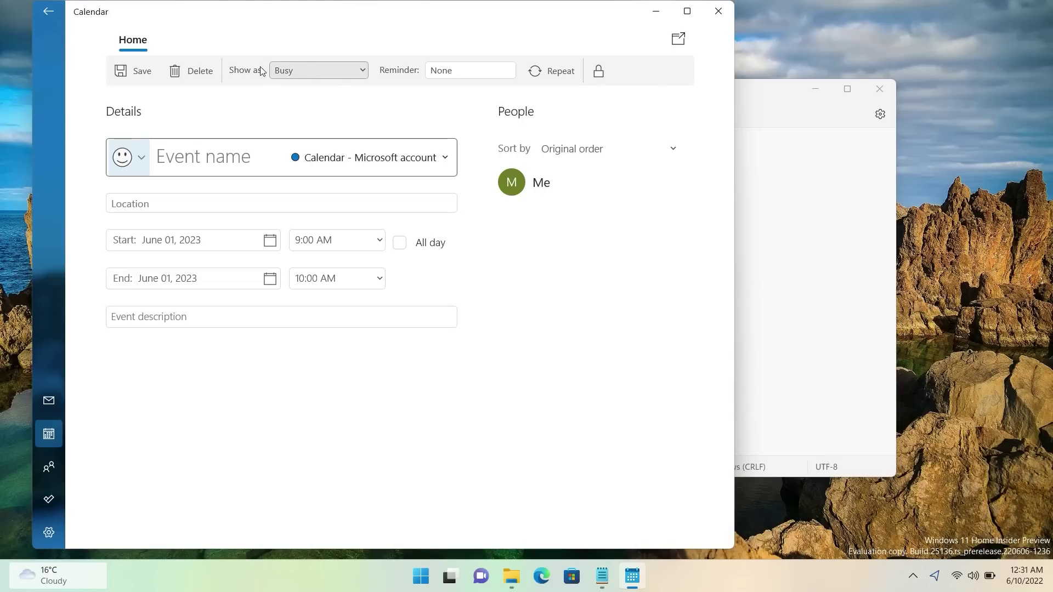
click(140, 71)
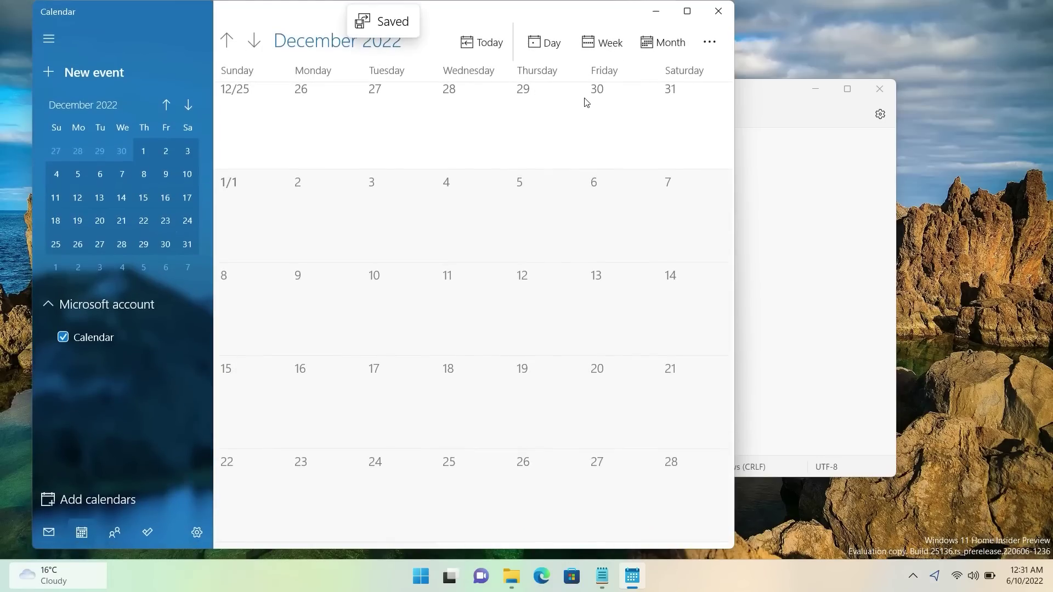
click(718, 11)
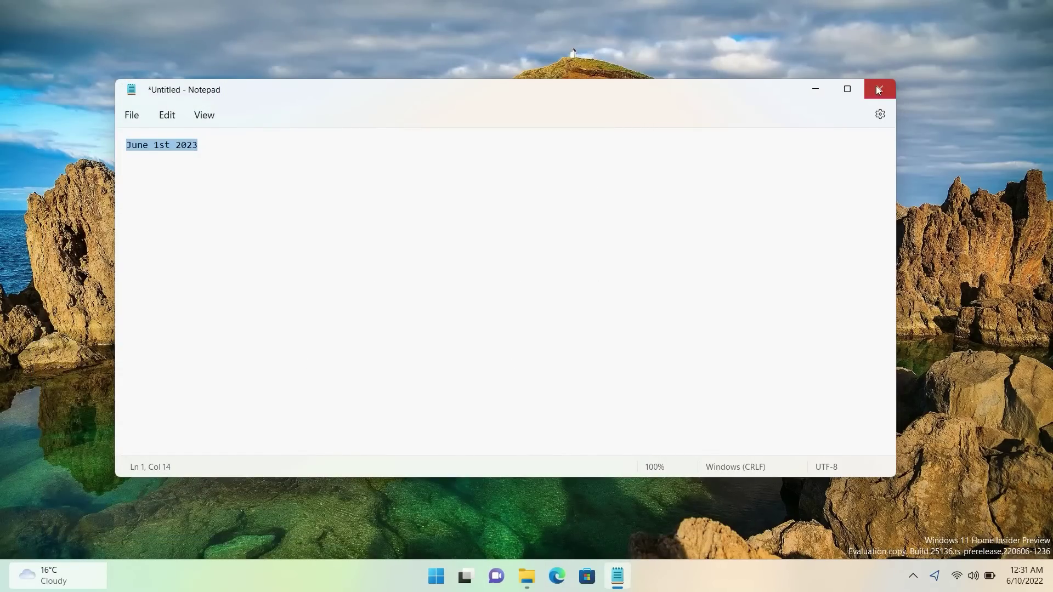
click(879, 90)
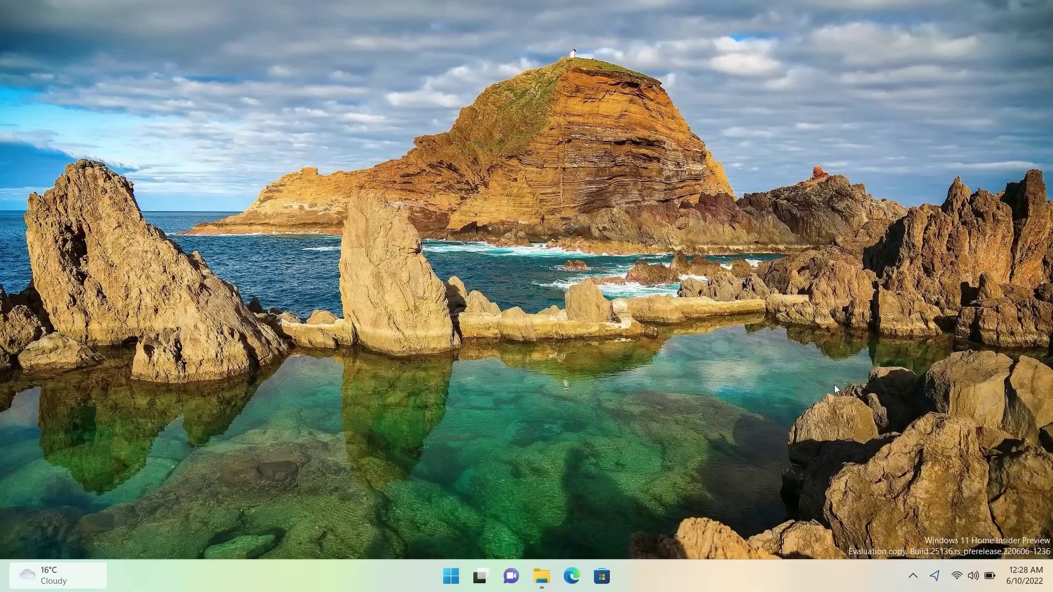
Minimize File Explorer and enable Show search to put the web search box on the desktop.
click(544, 583)
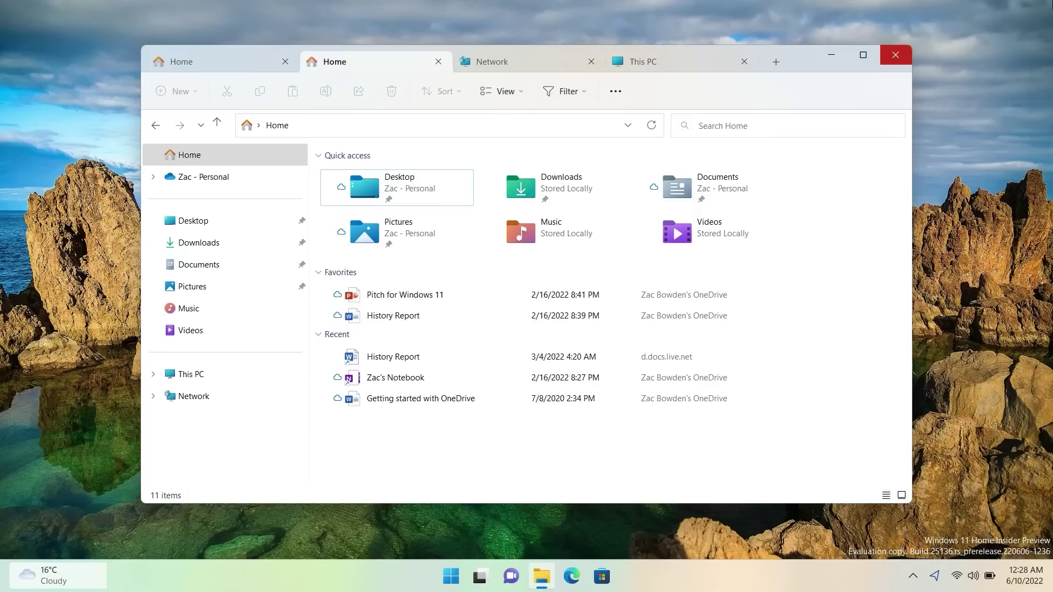
click(838, 61)
right_click(464, 310)
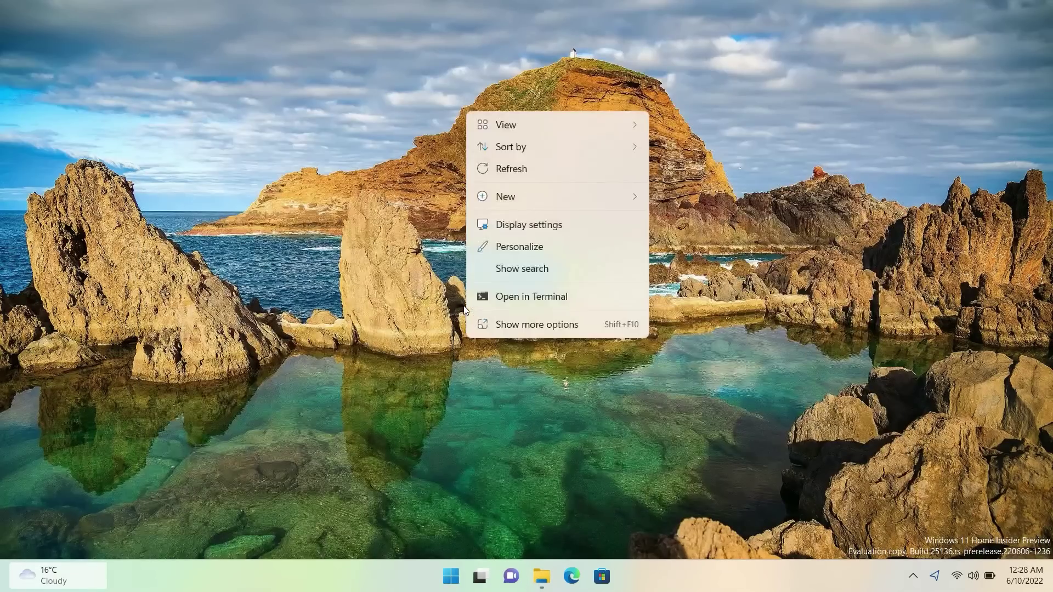
click(524, 269)
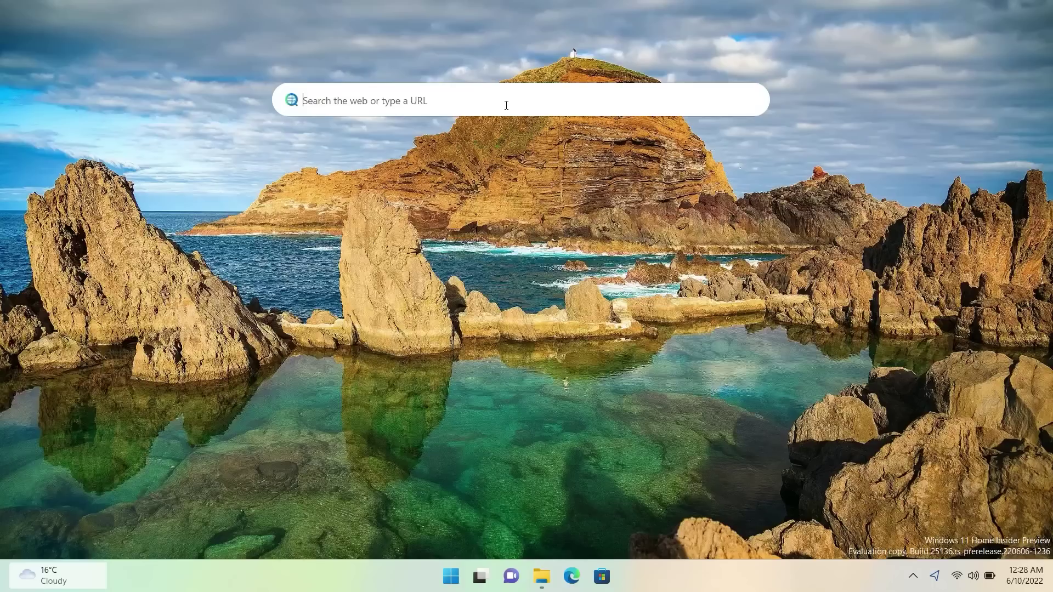
Dismiss the desktop context menu unchanged, then open Microsoft Edge and minimize it.
right_click(497, 282)
click(387, 169)
click(571, 576)
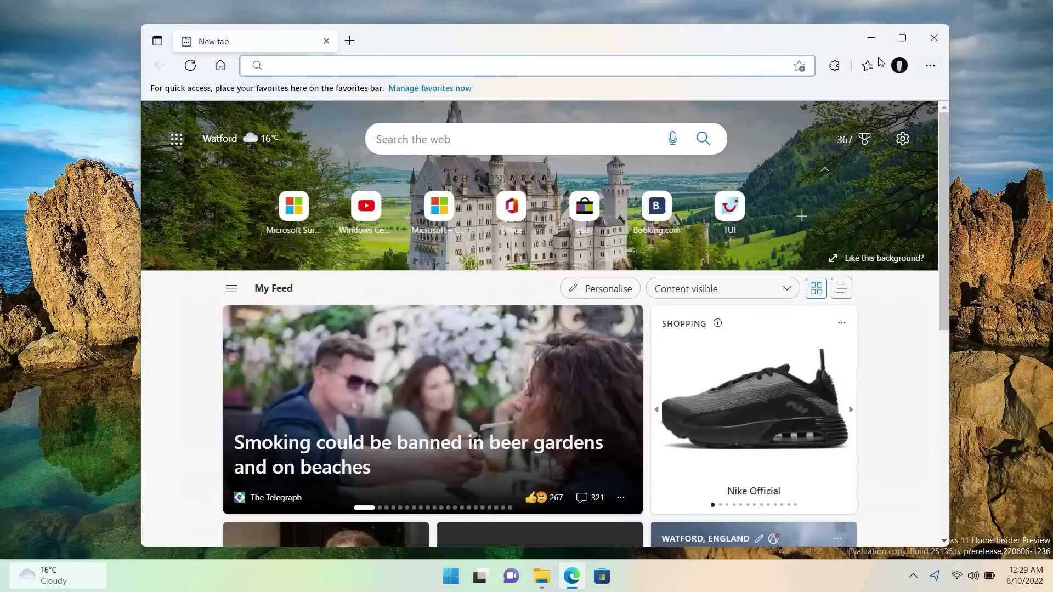
click(871, 39)
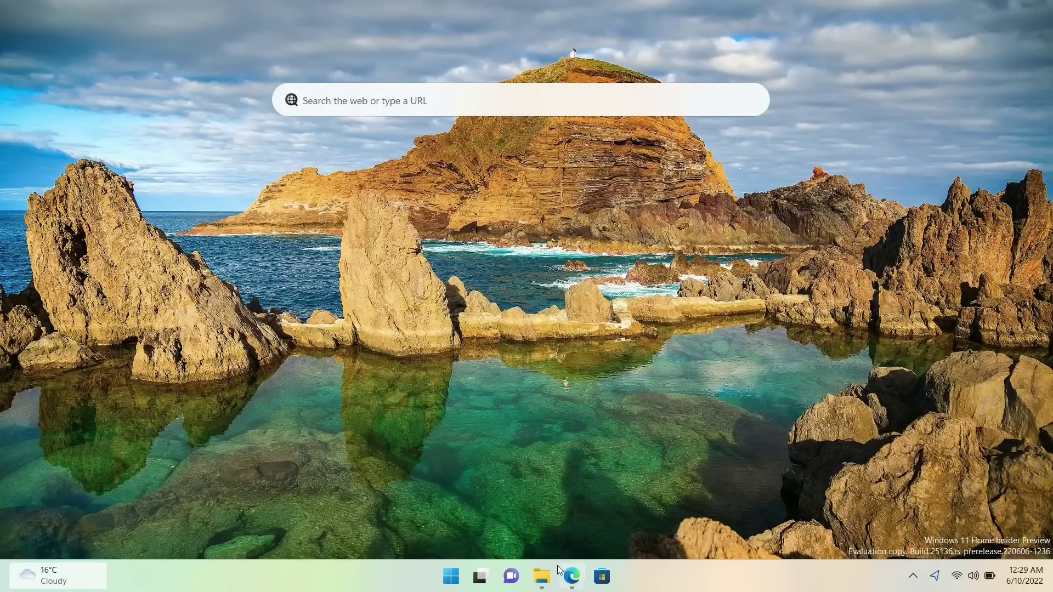
Restore Edge and load bing.com from the address bar.
click(571, 576)
drag(839, 43, 822, 38)
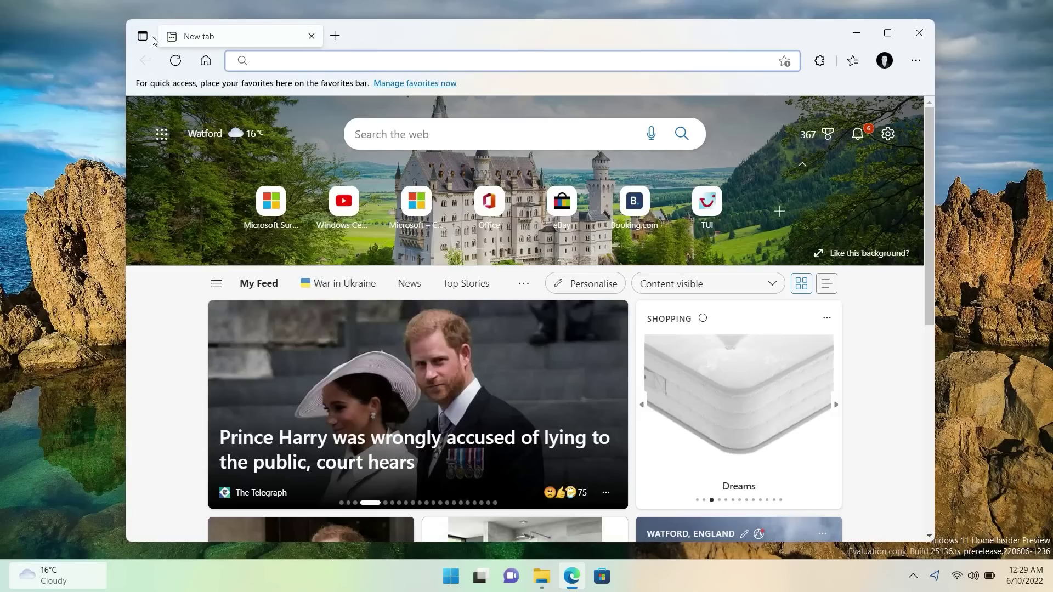
text(w)
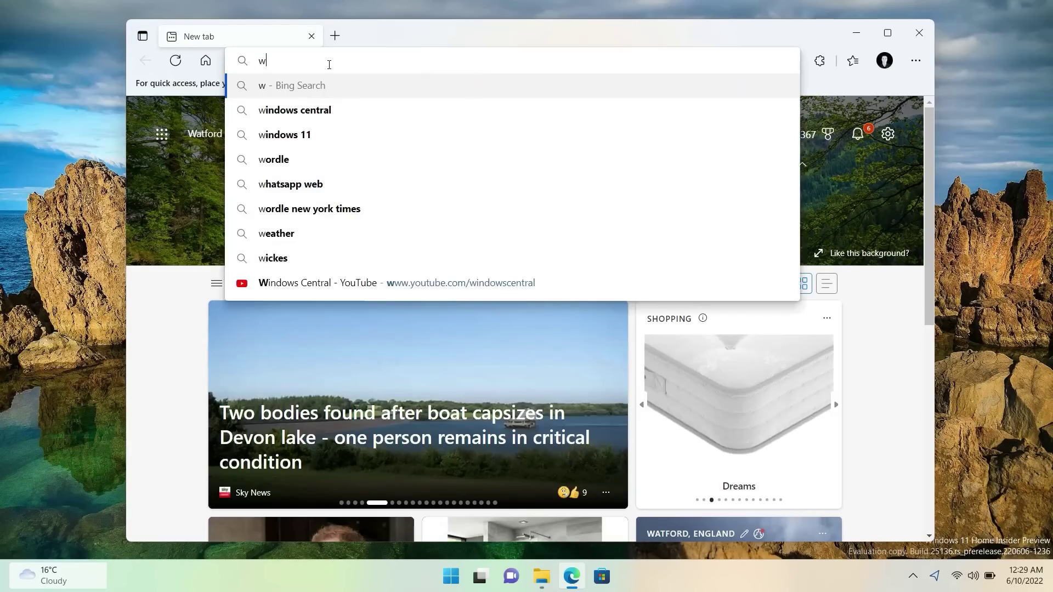
key(BackSpace)
text(bing.vom)
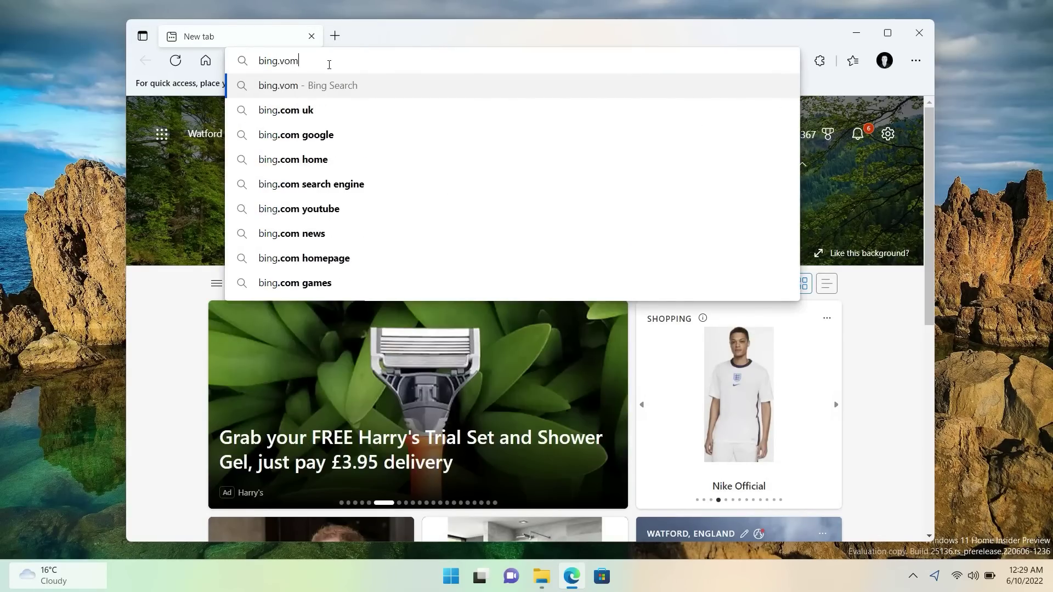
key(BackSpace)
key(BackSpace)
key(BackSpace)
key(BackSpace)
text(.com)
key(Return)
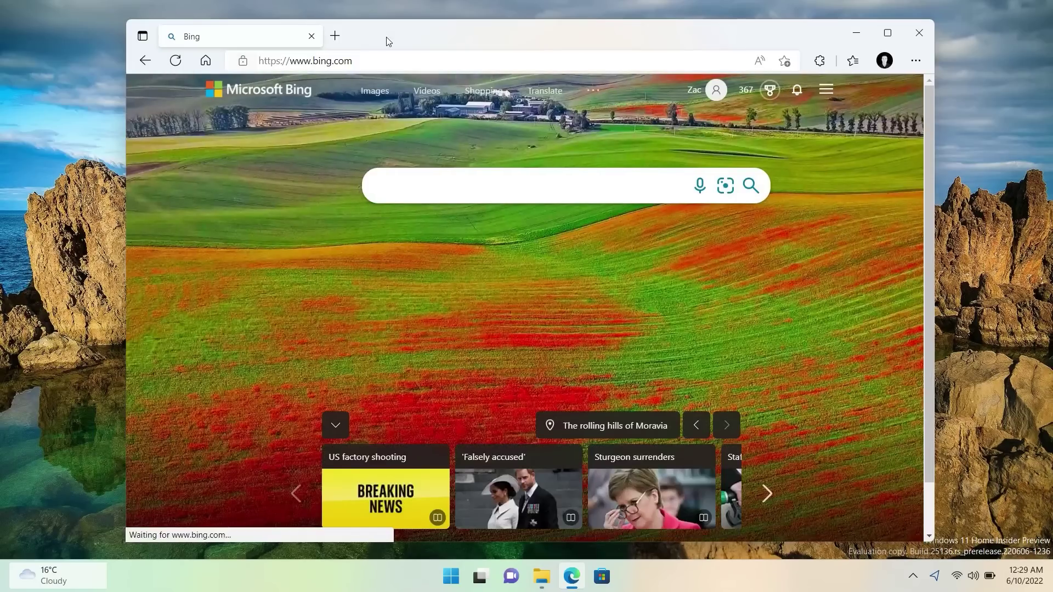
Open and close an extra new tab, close Edge, and bring up the Start menu.
click(335, 36)
click(914, 67)
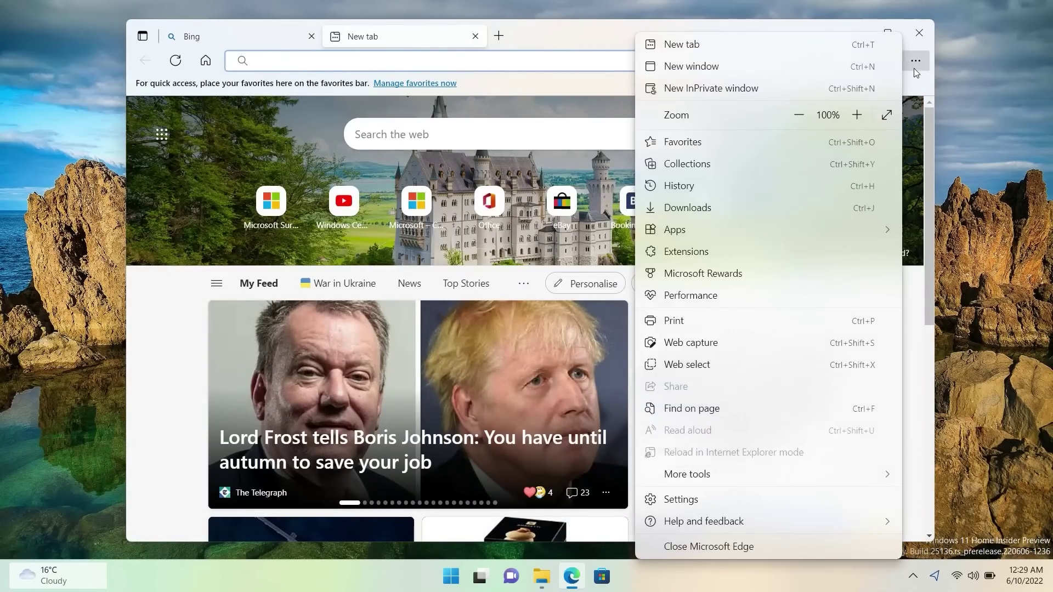
click(914, 68)
click(475, 36)
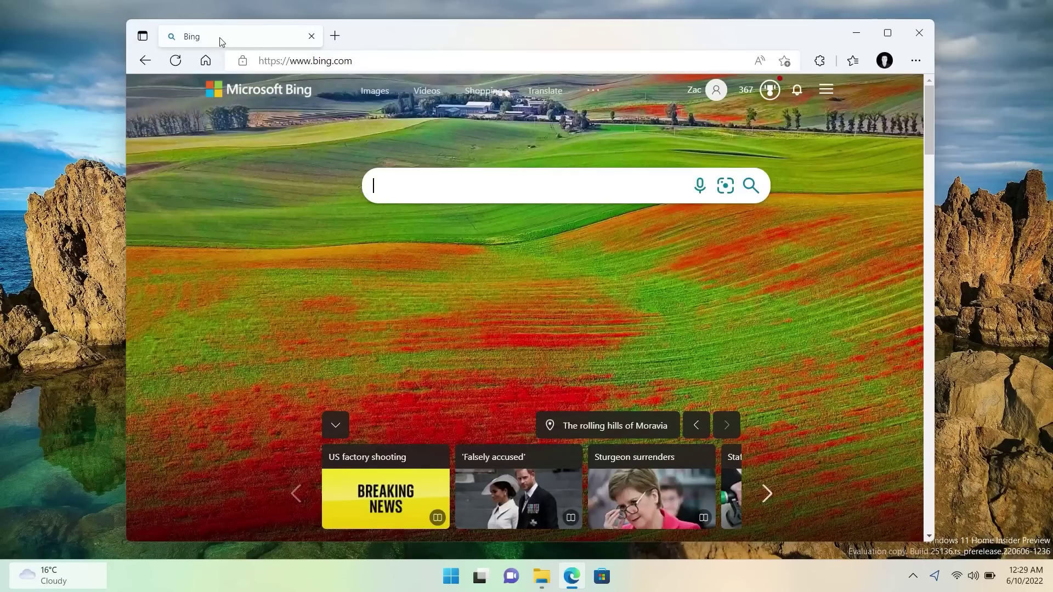
drag(222, 42, 198, 37)
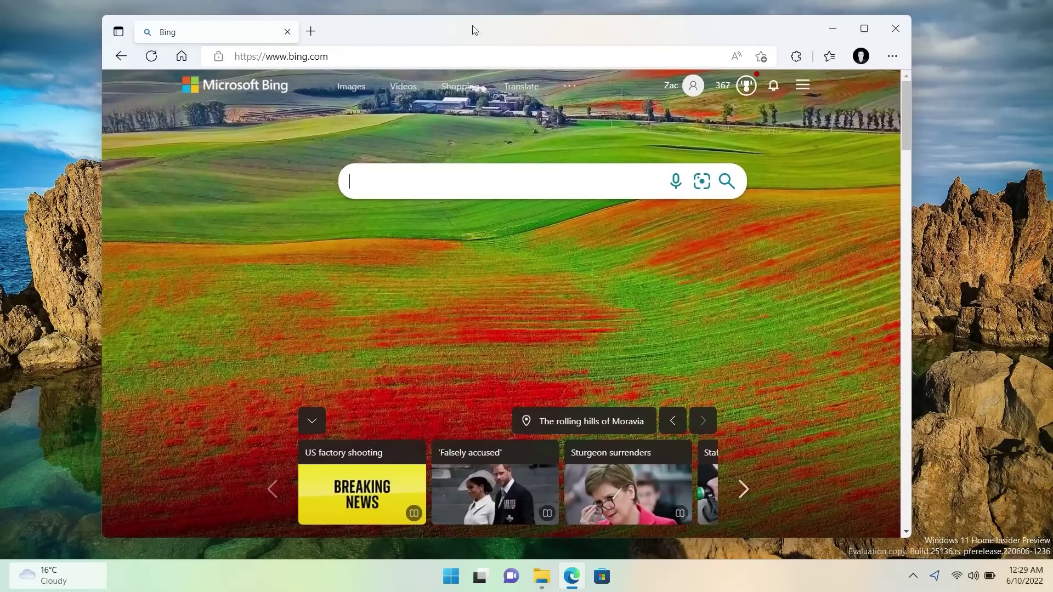
click(892, 45)
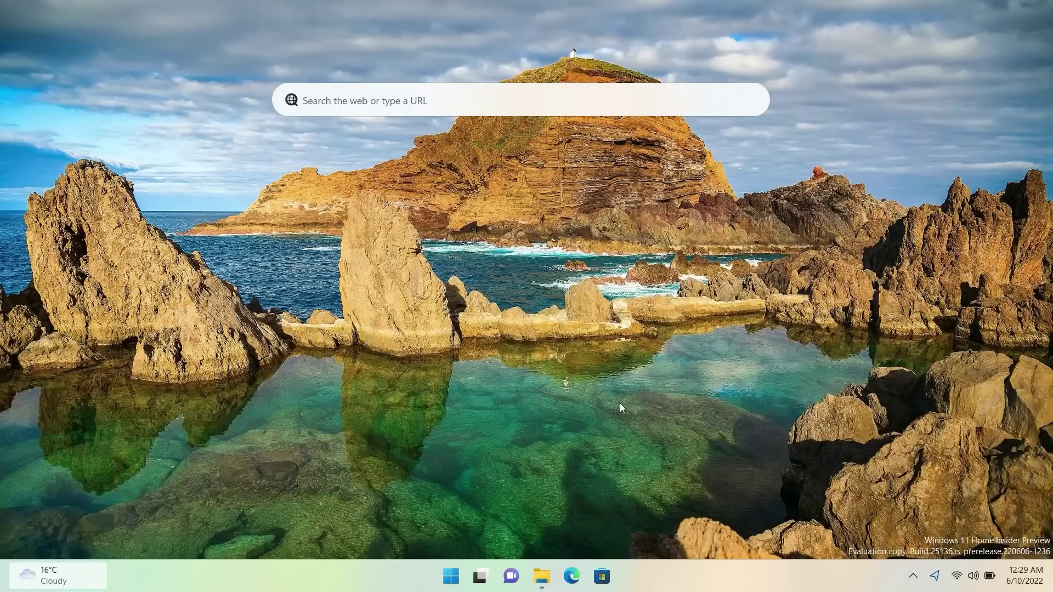
click(448, 576)
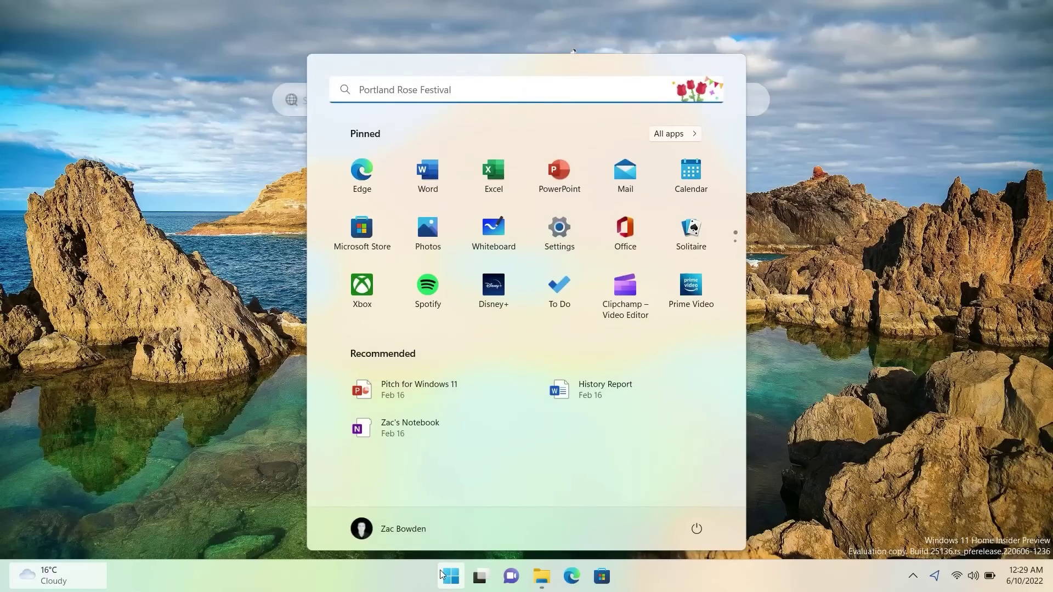